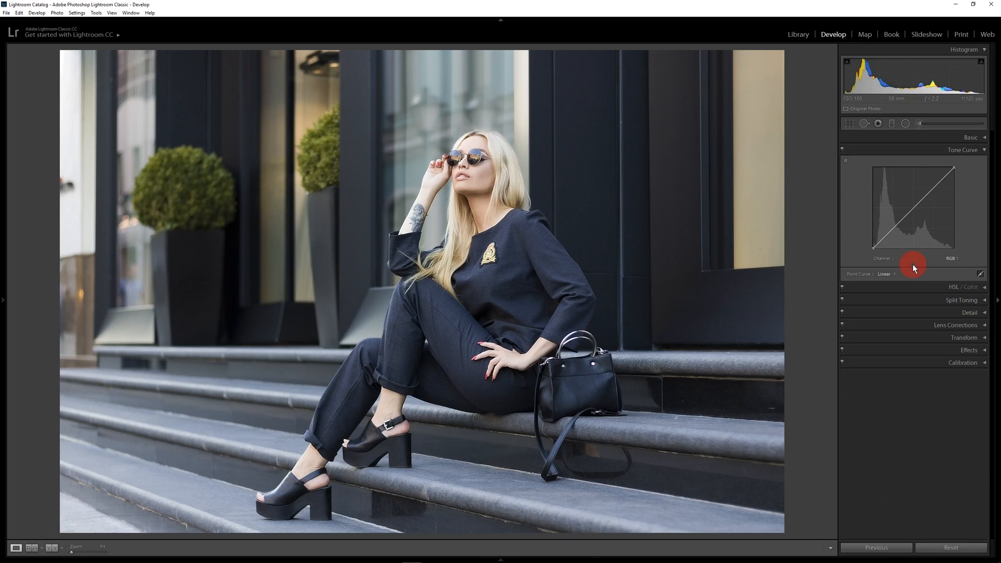
- Apply the Medium Contrast point curve to the RGB channel and exaggerate it by lowering the shadows and raising the highlights
left_click(954, 258)
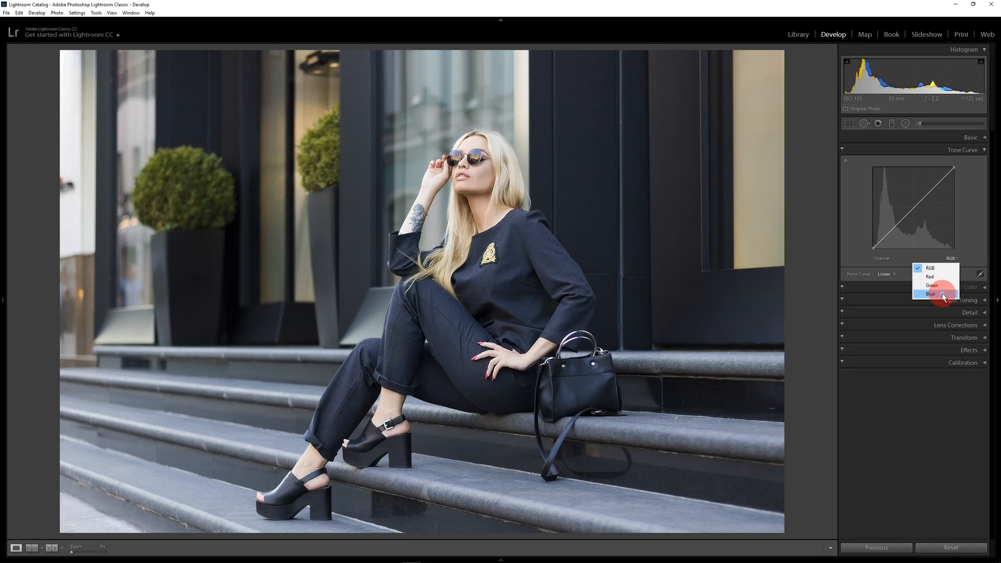
left_click(949, 268)
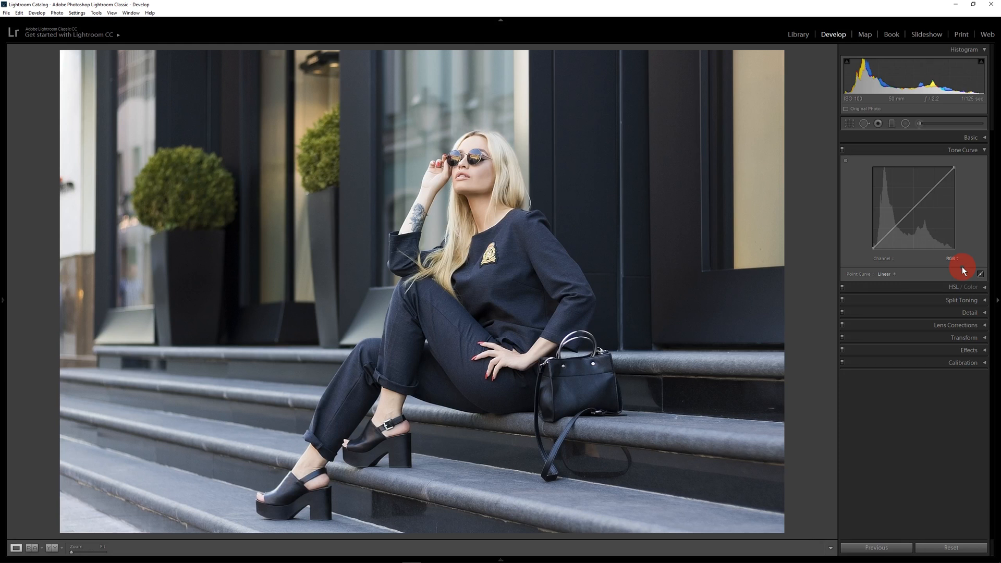
left_click(894, 274)
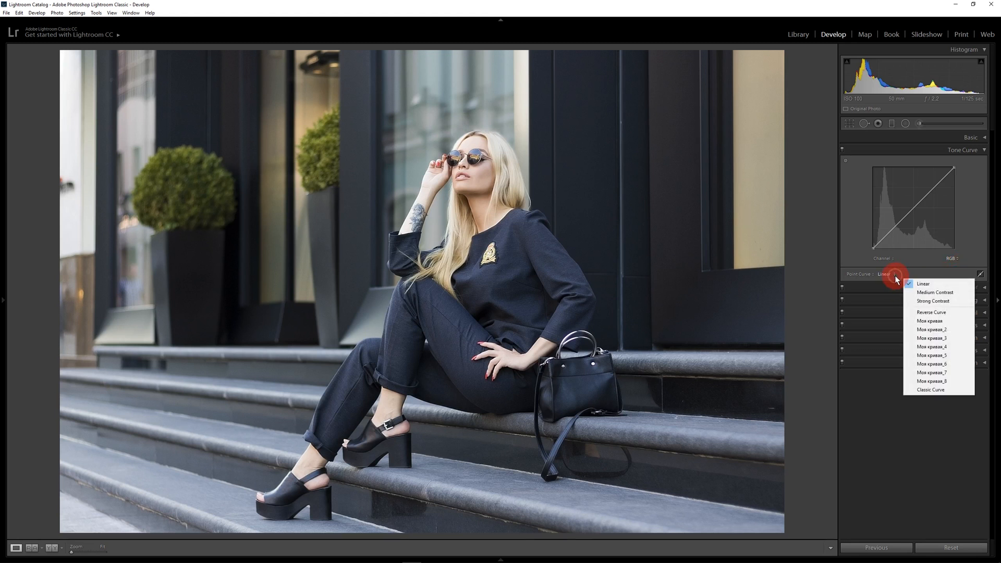
left_click(929, 292)
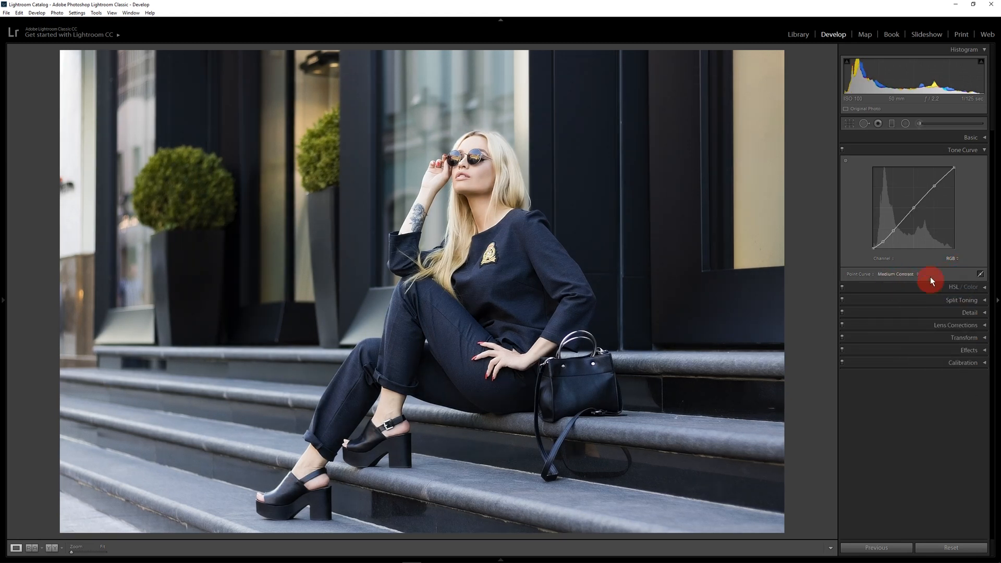
left_click_drag(893, 232, 884, 240)
left_click_drag(934, 186, 933, 182)
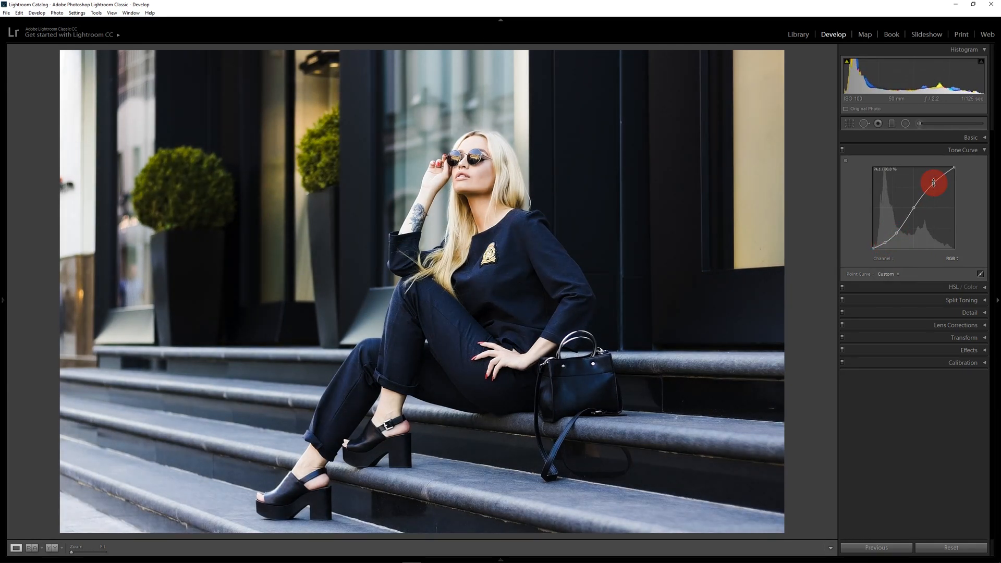
- Reset the RGB point curve to Linear and shift its black point inward along the baseline to deepen the shadows
left_click(893, 274)
left_click(915, 283)
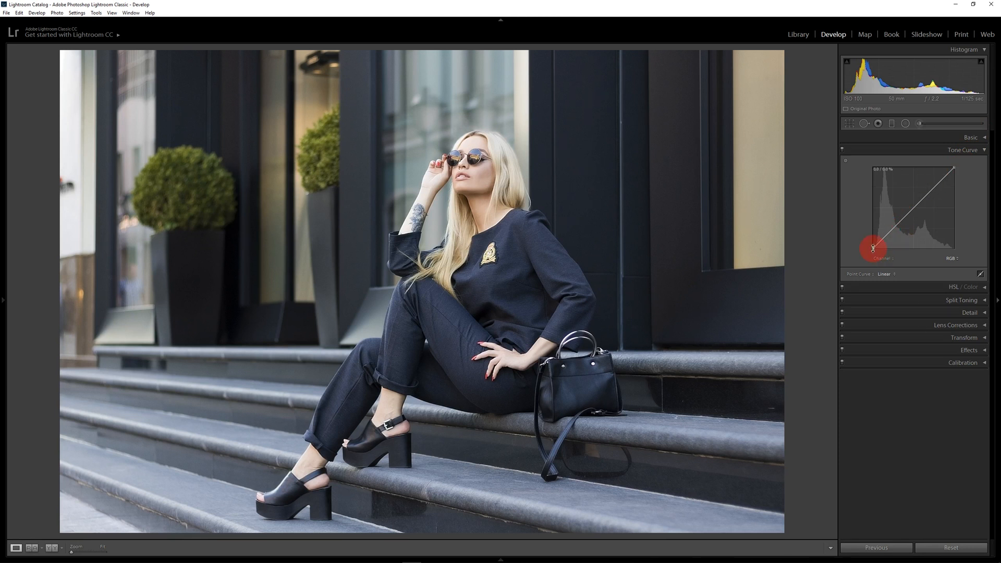
left_click_drag(873, 249, 880, 250)
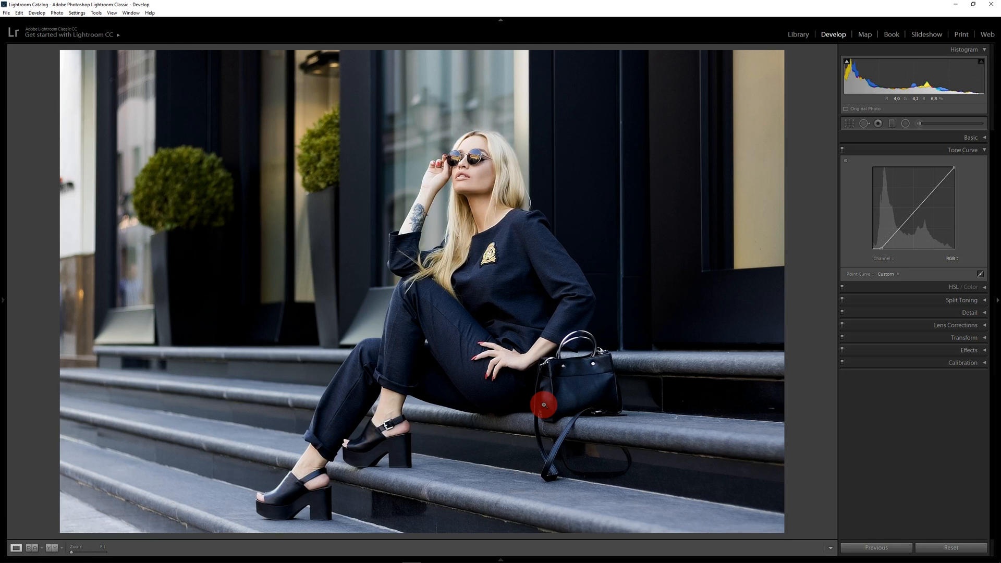
- Reset the RGB curve to Linear and raise its black point, shifting it inward to give flat, faded blacks
left_click(895, 275)
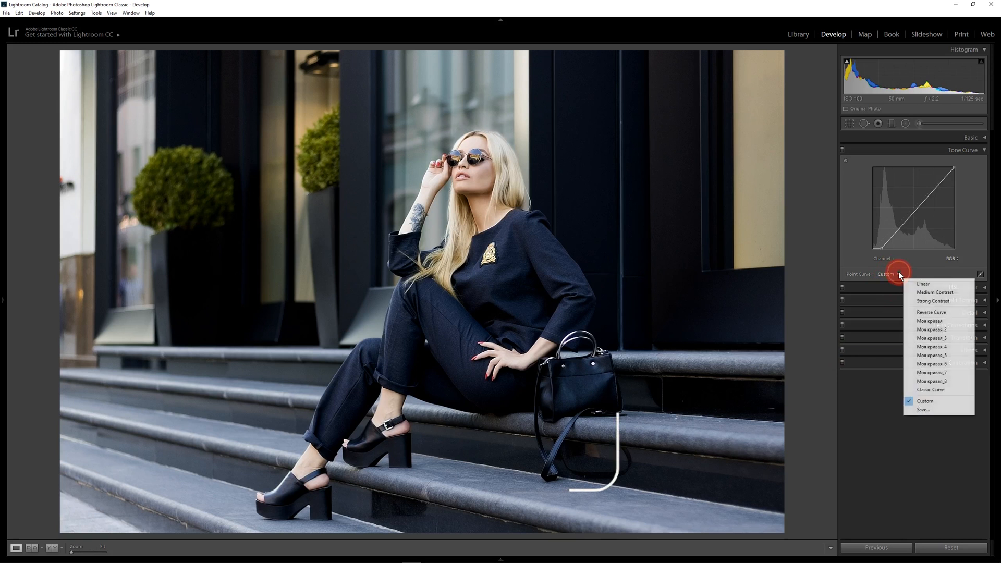
left_click(921, 282)
left_click_drag(876, 248, 871, 242)
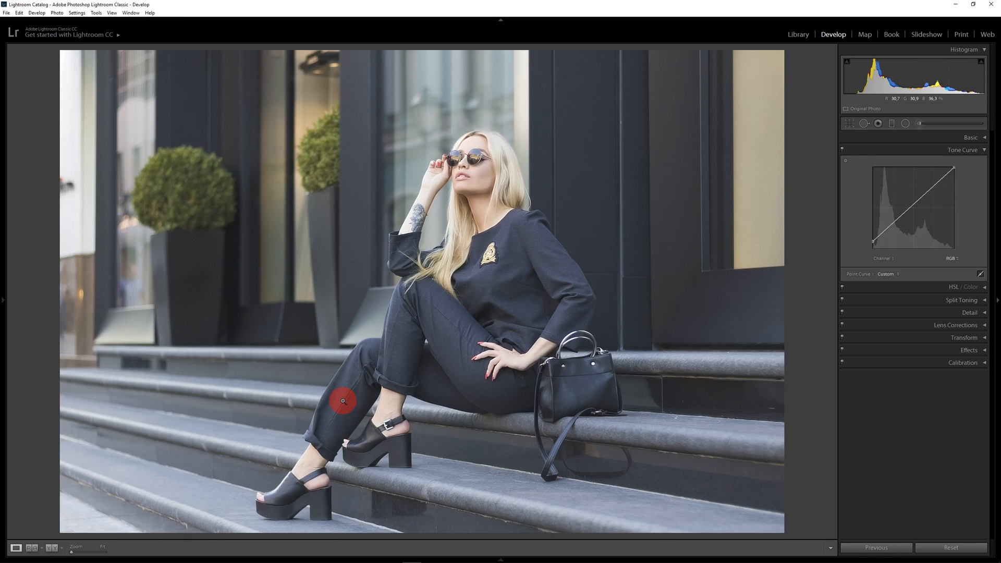
left_click_drag(871, 242, 884, 236)
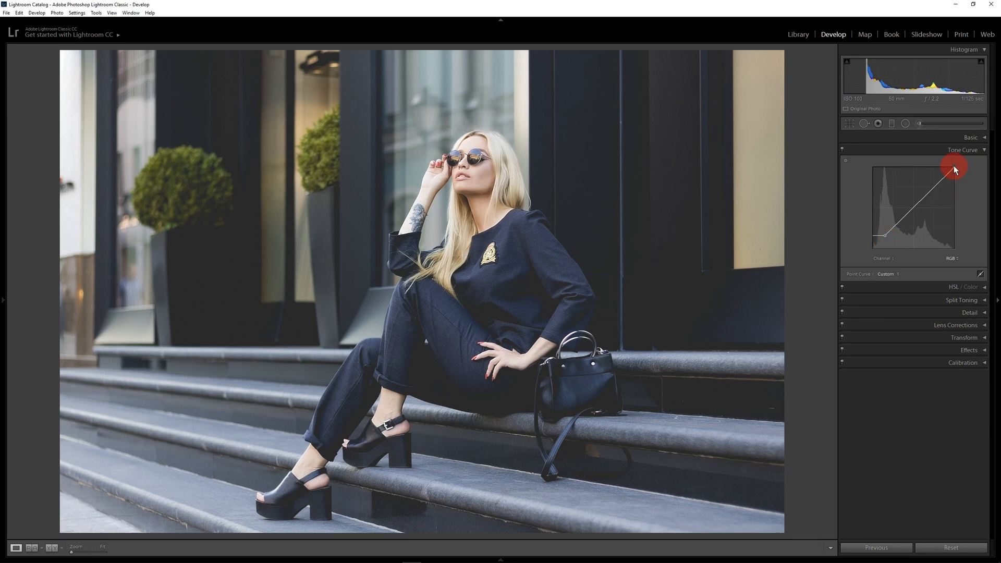
- Try the white point shifted inward, settle it slightly lowered, and test brightening the midtones with a point mid-curve
left_click_drag(952, 169, 930, 168)
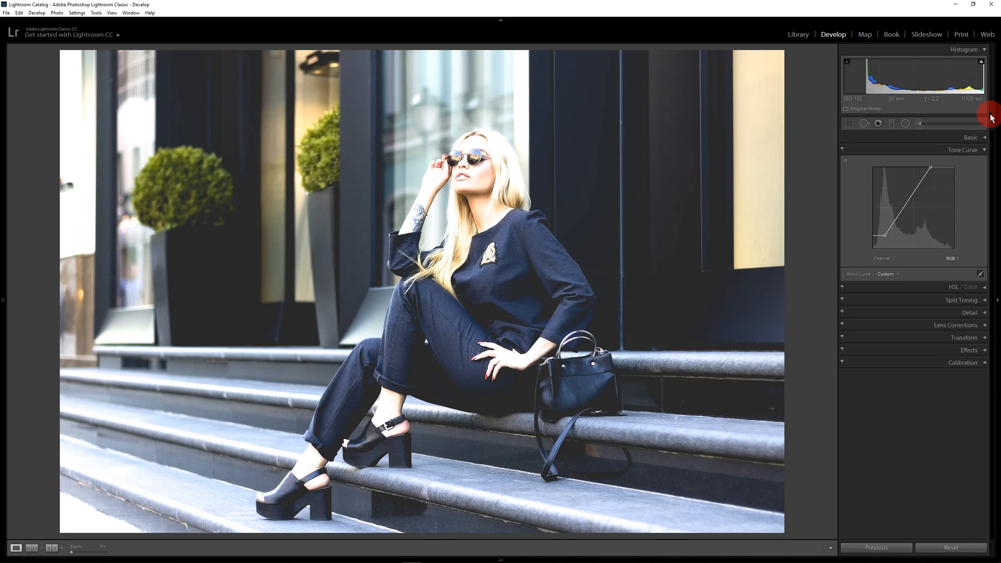
left_click_drag(929, 167, 970, 182)
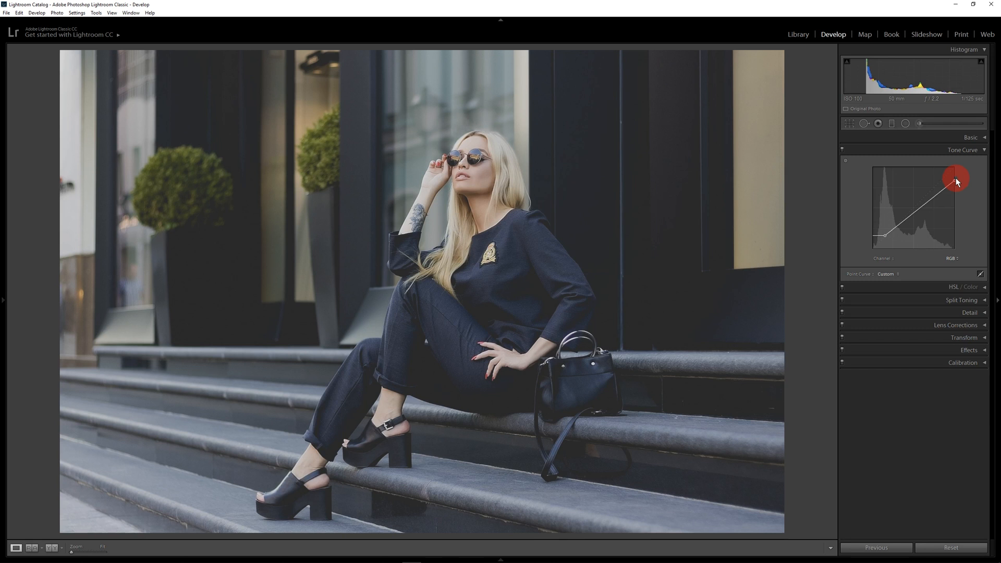
mouse_move(955, 178)
left_mouse_down()
mouse_move(962, 165)
mouse_move(952, 175)
left_mouse_up()
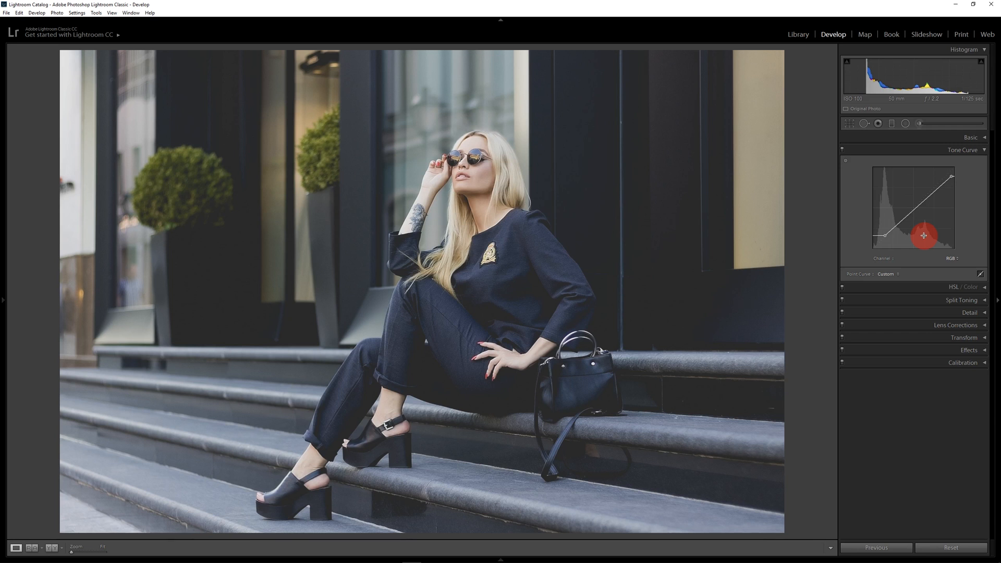
left_click_drag(923, 235, 910, 202)
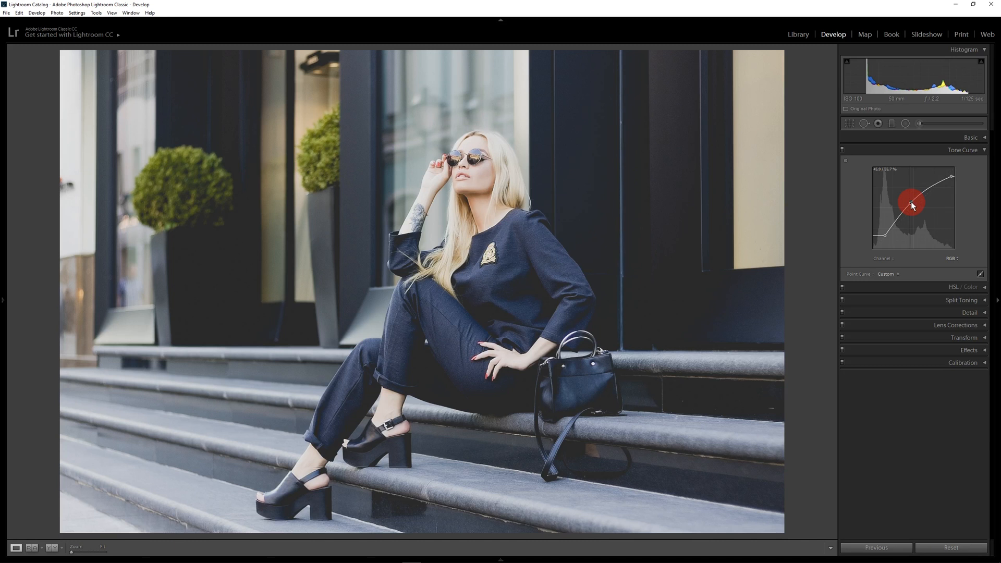
left_click_drag(911, 203, 915, 207)
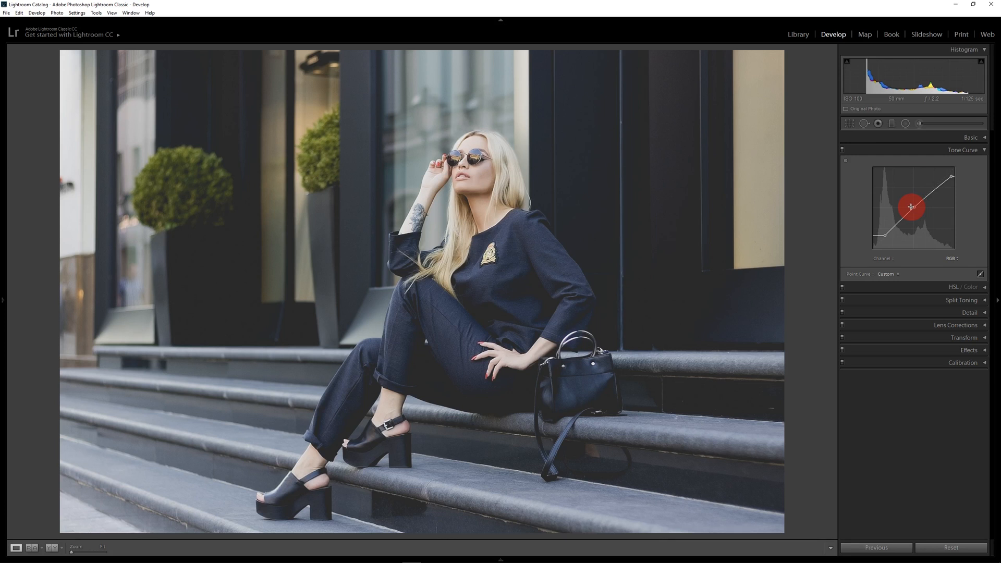
- Try the Medium Contrast point curve with its highlight and shadow points shifted, and restore the Linear curve
left_click(897, 275)
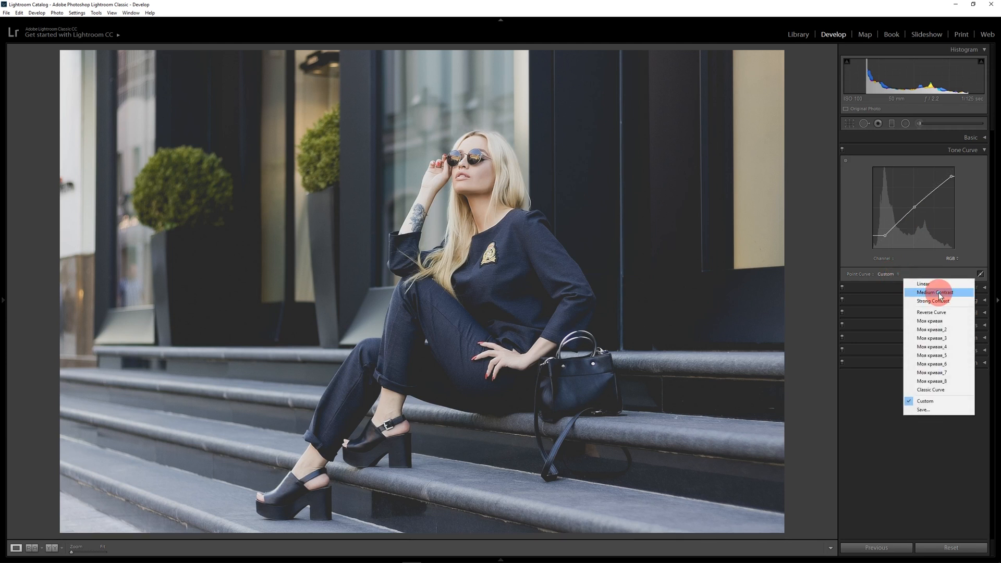
left_click(935, 292)
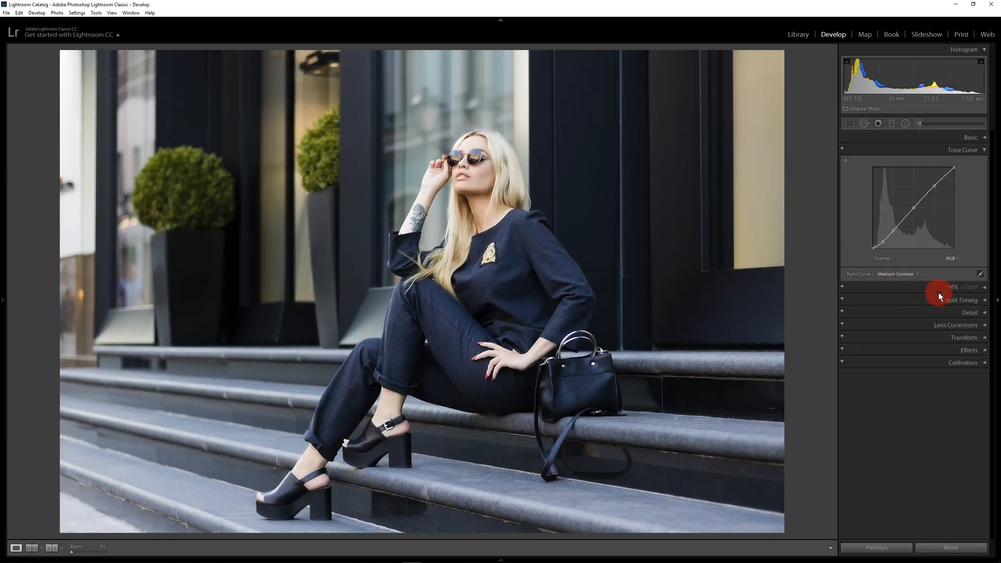
left_click(915, 275)
left_click(923, 293)
left_click_drag(934, 186, 934, 180)
mouse_move(893, 233)
left_mouse_down()
mouse_move(895, 241)
mouse_move(893, 230)
mouse_move(872, 240)
mouse_move(880, 242)
left_mouse_up()
double_click(893, 229)
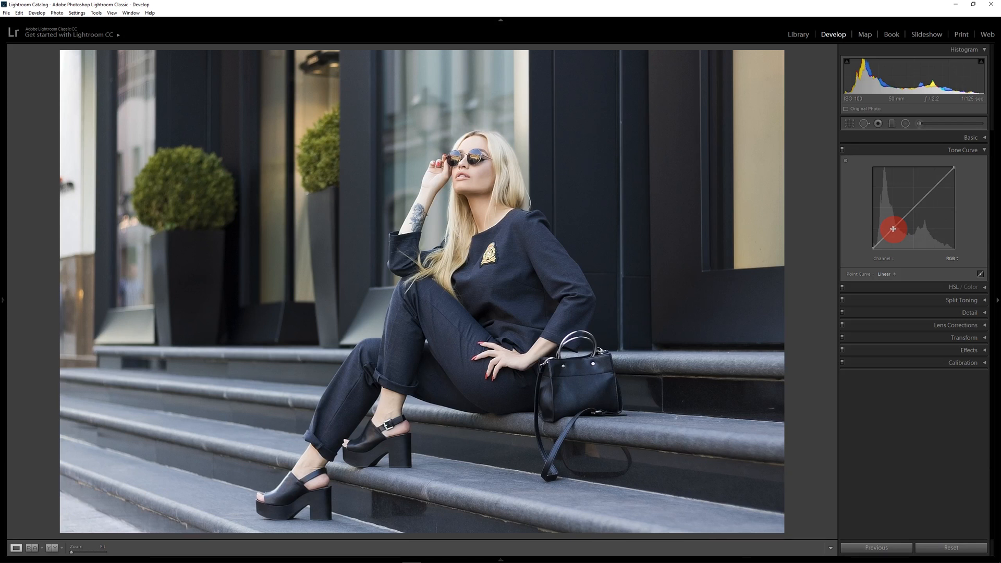
- Add shadow, midtone and highlight points at the quarter marks of the RGB curve and raise the highlight point slightly
left_click(892, 229)
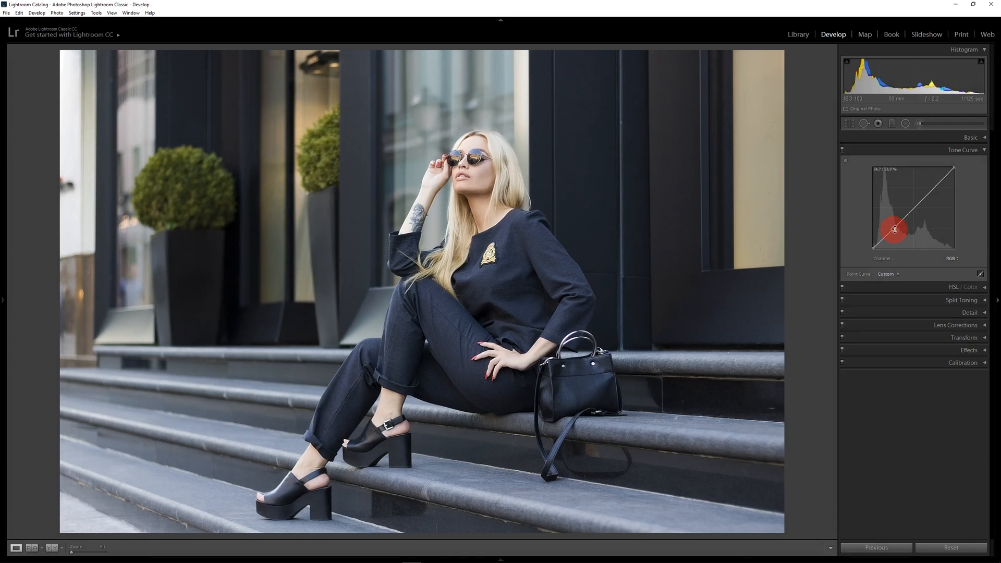
left_click(914, 208)
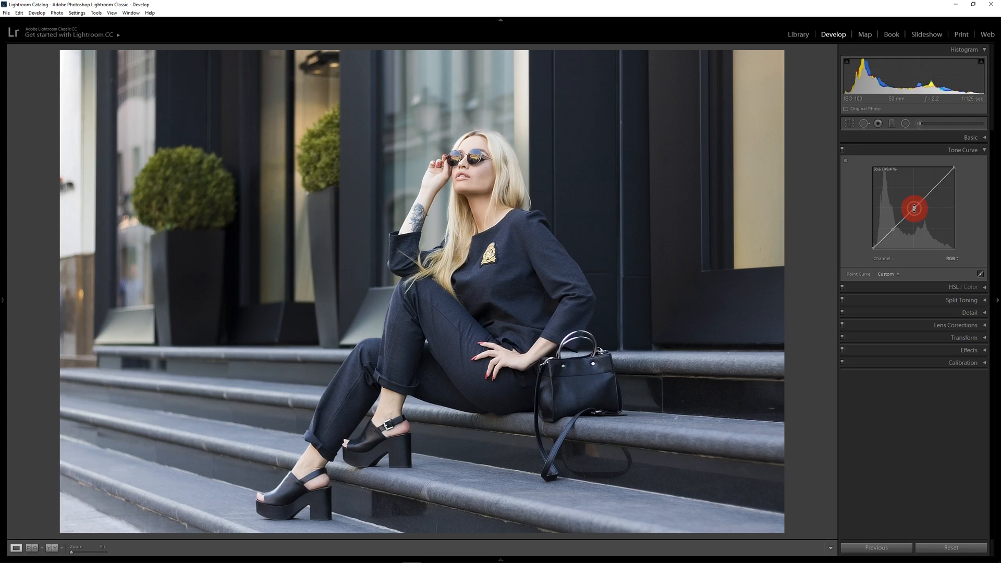
left_click(935, 187)
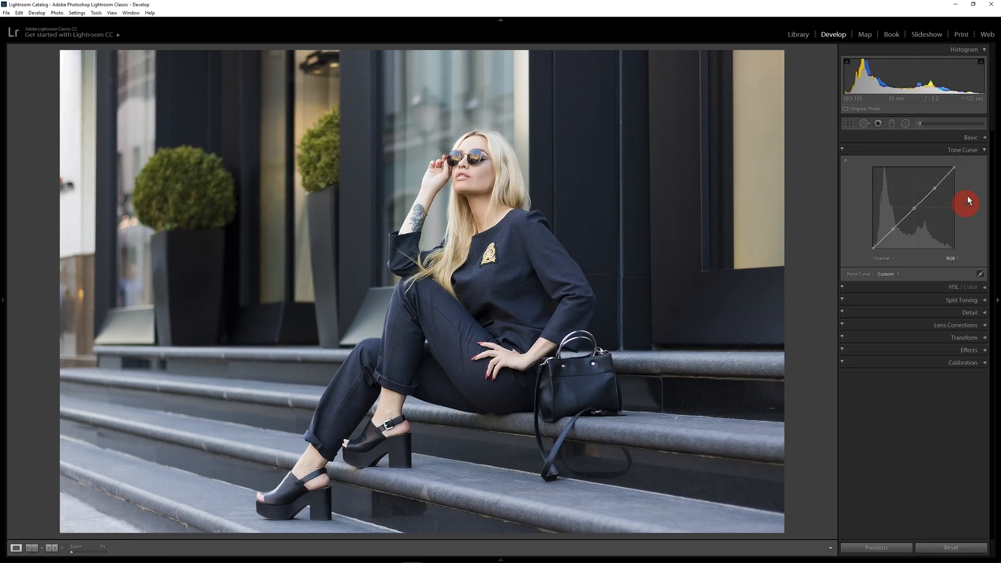
left_click(935, 188)
left_click_drag(934, 188, 933, 185)
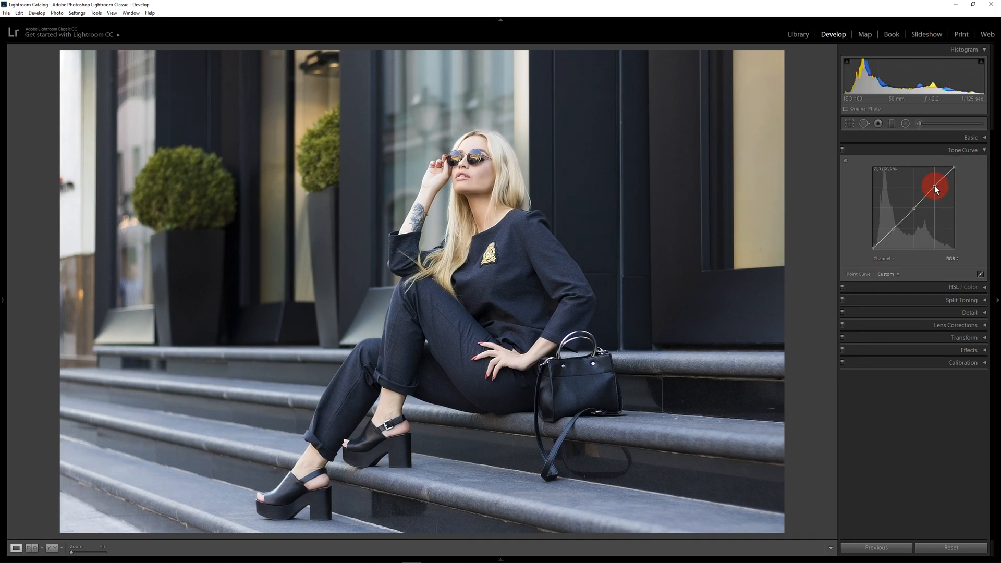
- Lower the shadow point, and fade the S-curve's ends by raising the black point and slightly lowering the white point
left_click(892, 229)
left_click_drag(892, 229, 871, 243)
left_click(873, 248)
left_click(954, 170)
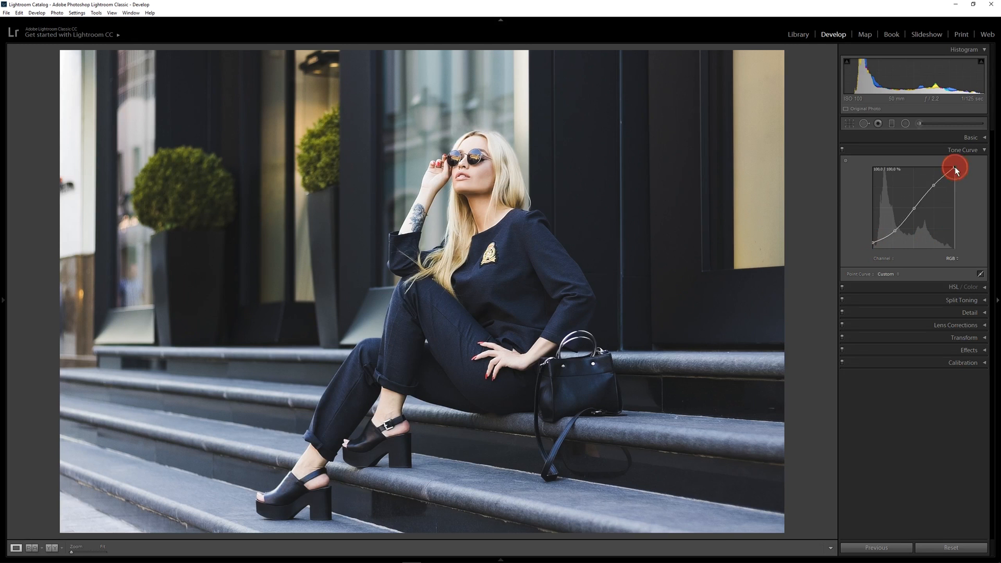
left_click_drag(955, 167, 955, 171)
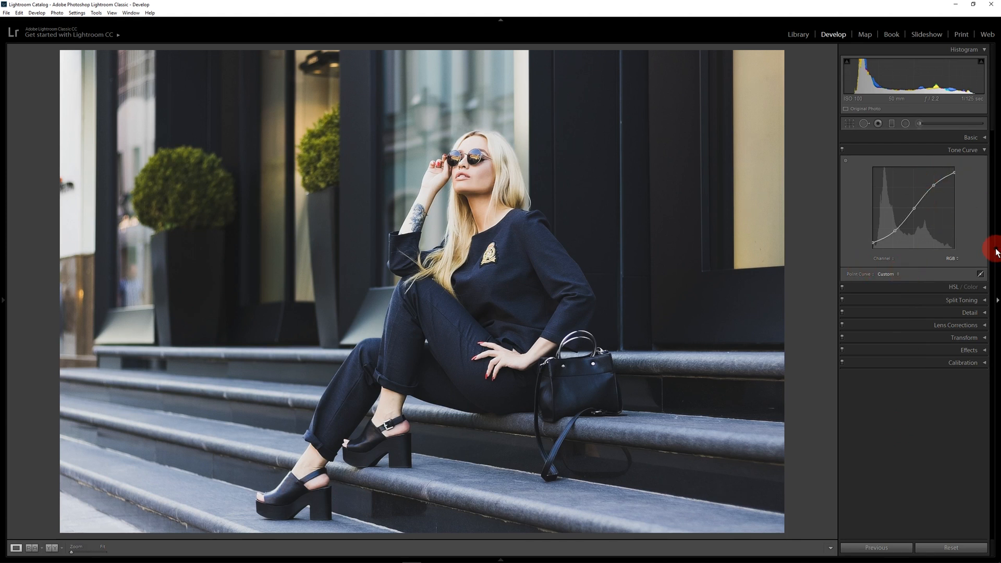
- Apply the saved Reverse Curve to the RGB channel and soften it by adjusting its shadow and highlight points
left_click(897, 274)
left_click(941, 315)
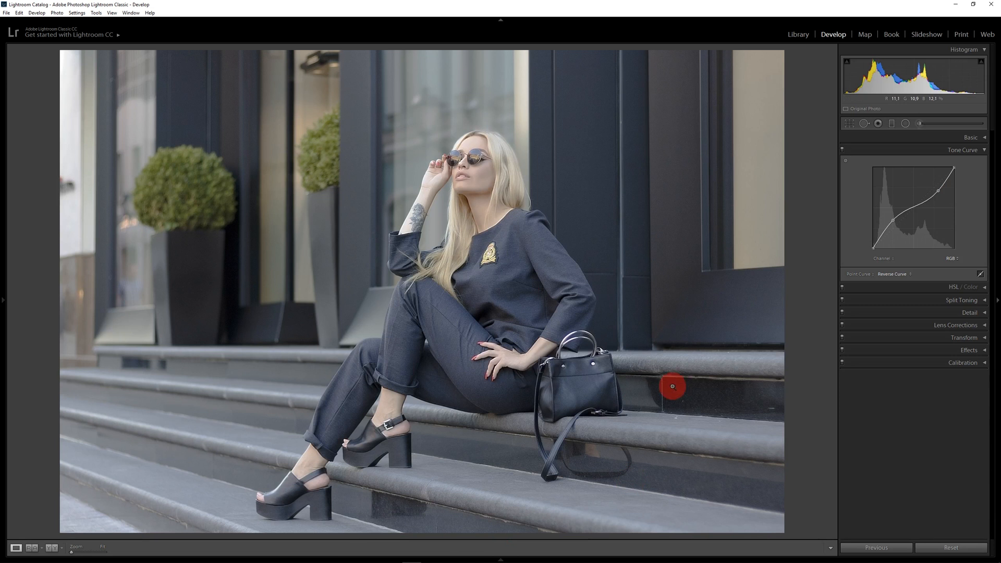
left_click_drag(893, 219, 894, 226)
mouse_move(937, 190)
left_mouse_down()
mouse_move(956, 168)
mouse_move(918, 205)
mouse_move(937, 190)
left_mouse_up()
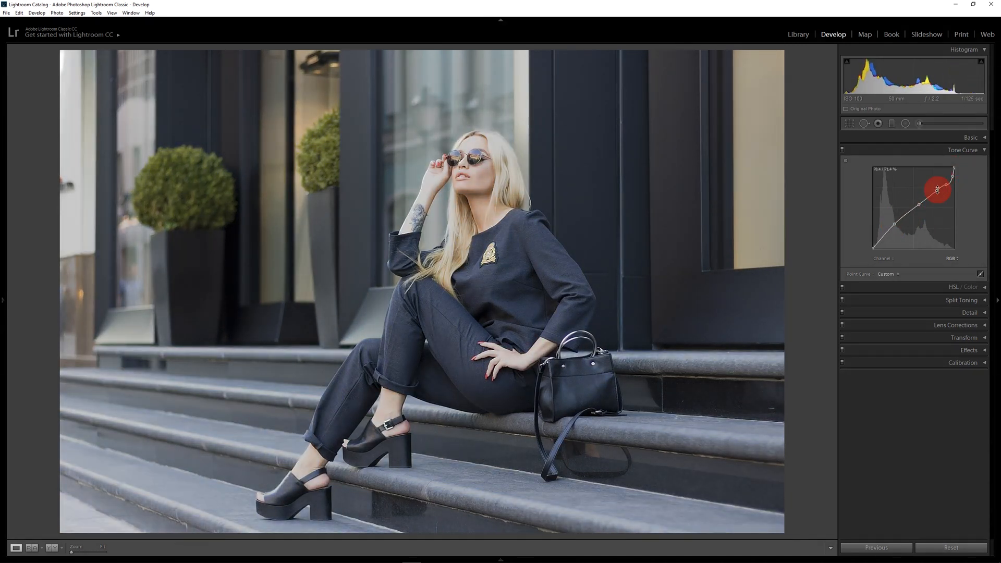
- Toggle the Tone Curve adjustments off and on to compare the photo, and reset the point curve to Linear
left_click(841, 149)
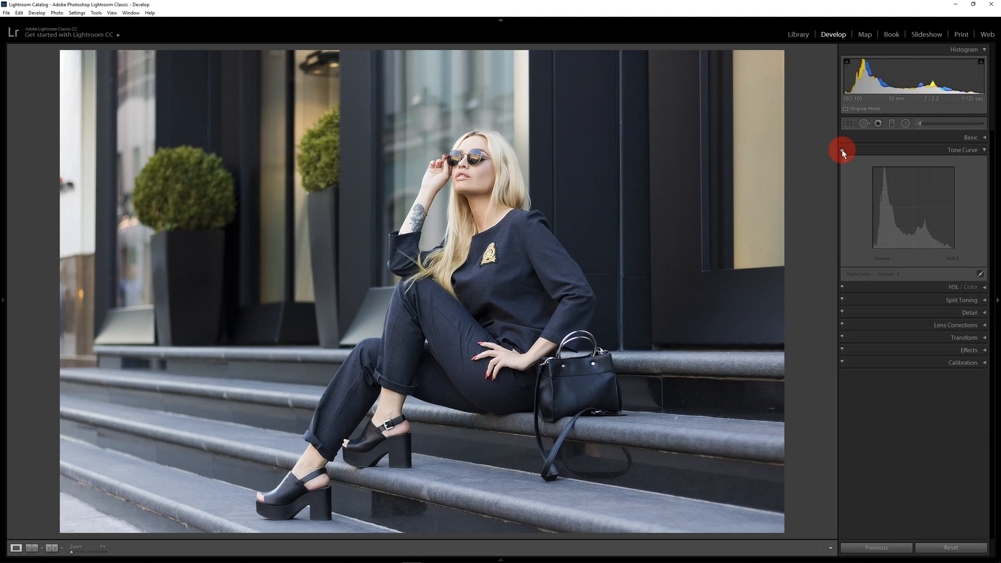
left_click(842, 150)
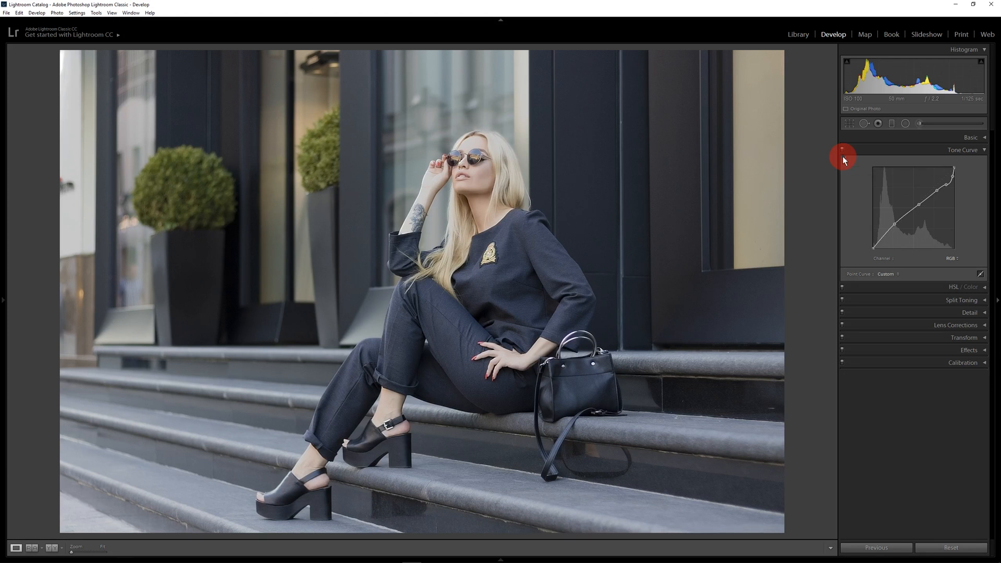
left_click(898, 274)
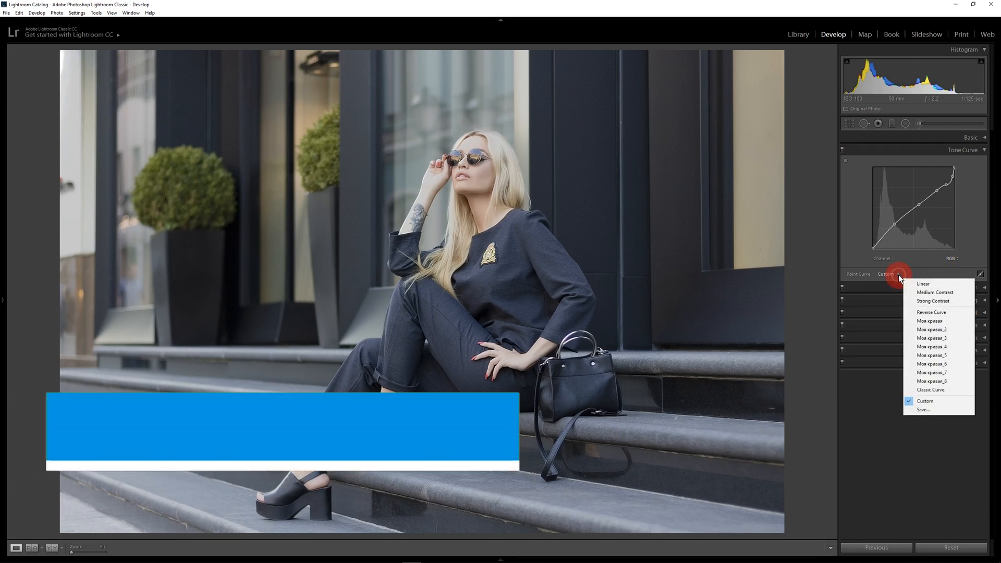
left_click(920, 284)
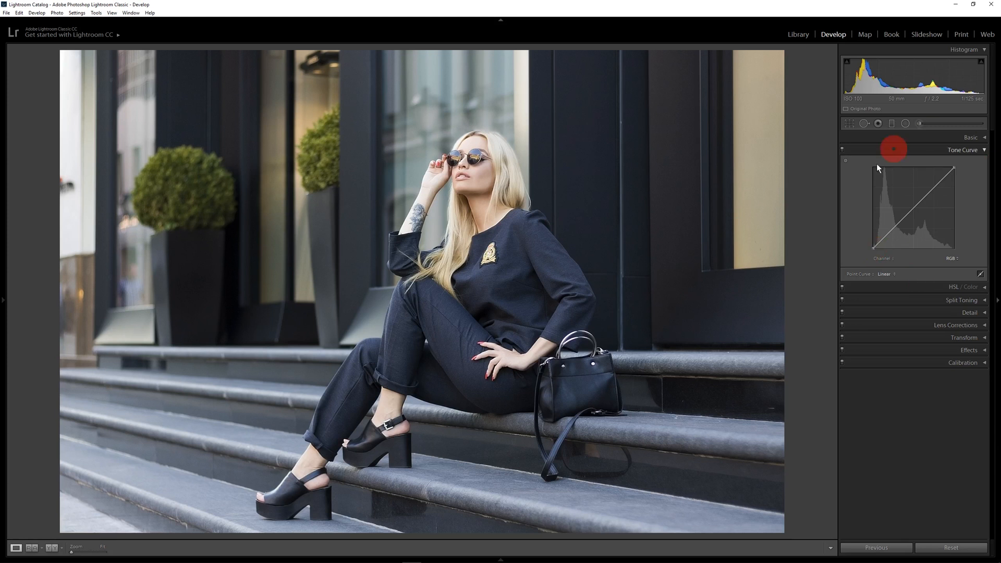
- Switch the tone curve to the Red channel and raise its midpoint to add red to the photo
left_click(956, 257)
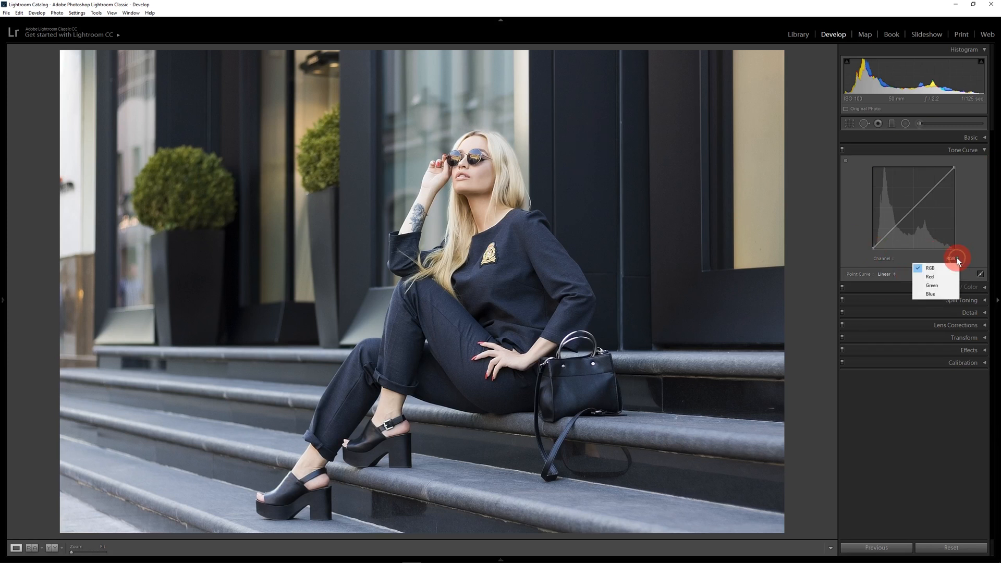
left_click(939, 280)
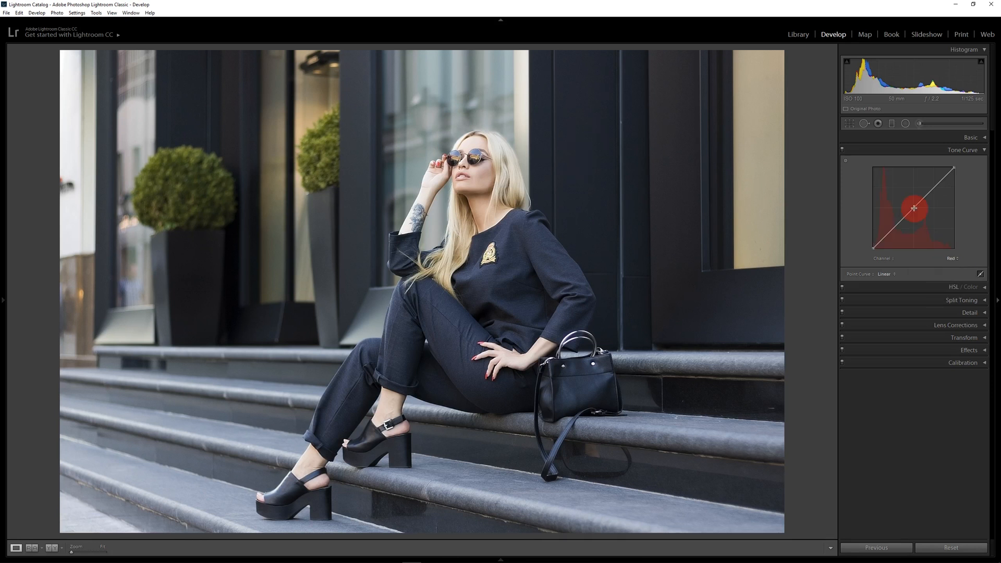
left_click(914, 208)
left_click_drag(913, 207, 900, 196)
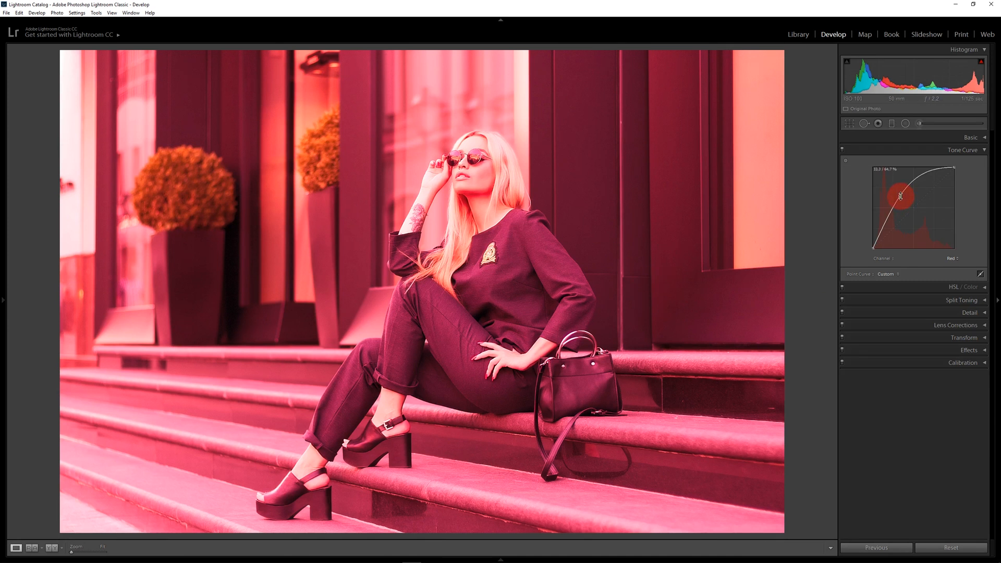
- Reset the Red channel curve to Linear and pull its midpoint down to shift the photo toward cyan
left_click(896, 273)
left_click(918, 281)
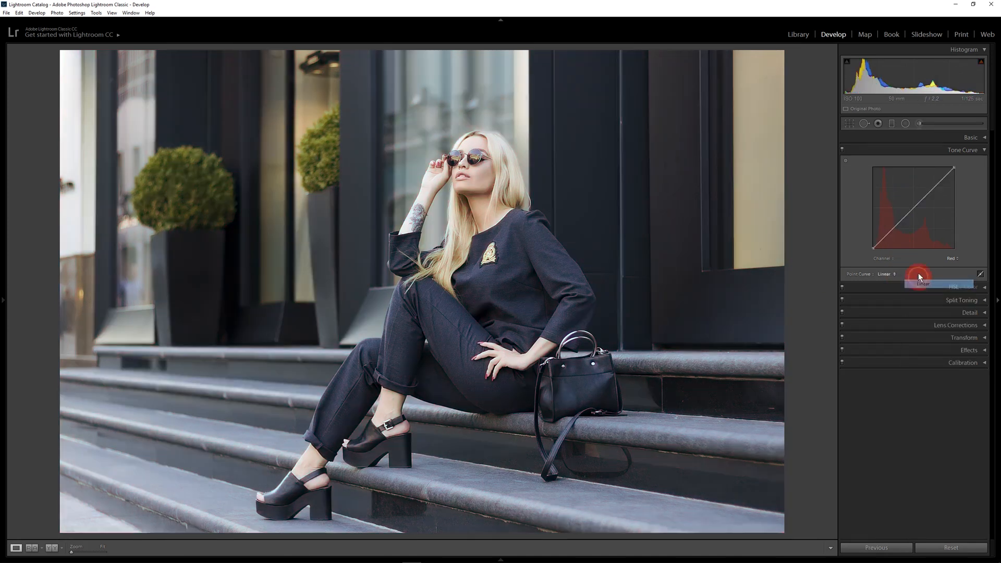
left_click_drag(913, 208, 924, 220)
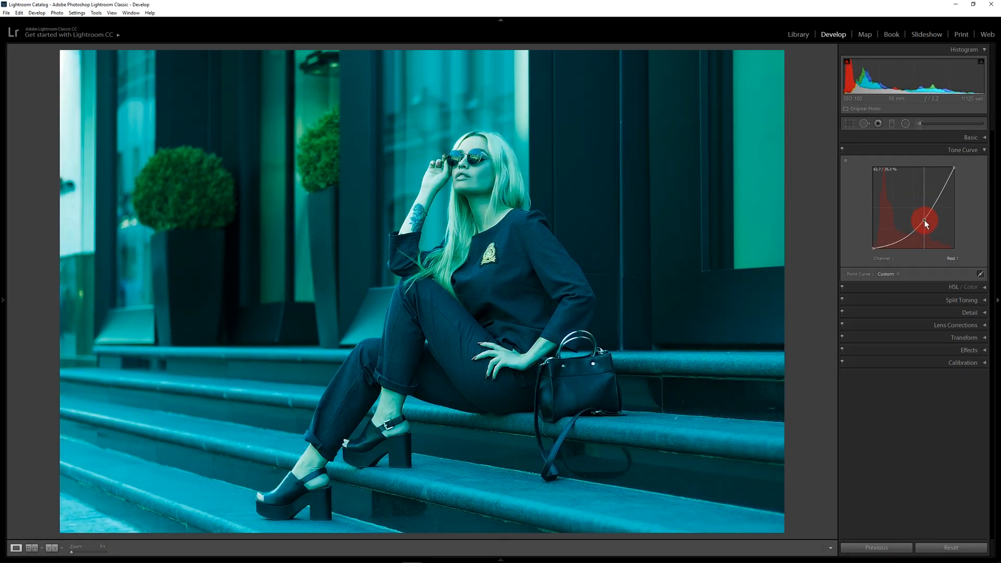
- Reset the Red channel curve to Linear and switch the tone curve to the Green channel
left_click(896, 274)
left_click(911, 282)
left_click(958, 259)
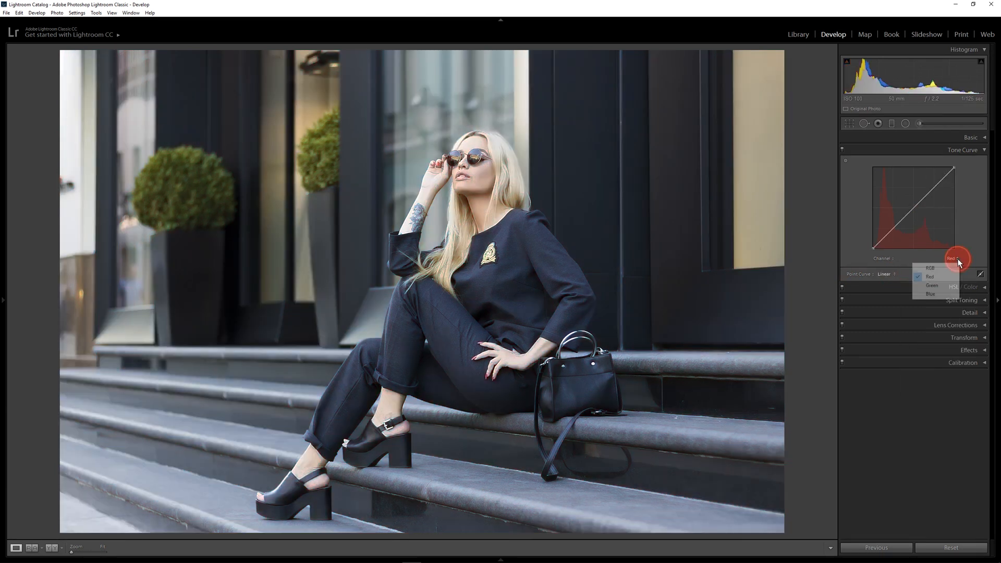
left_click(937, 286)
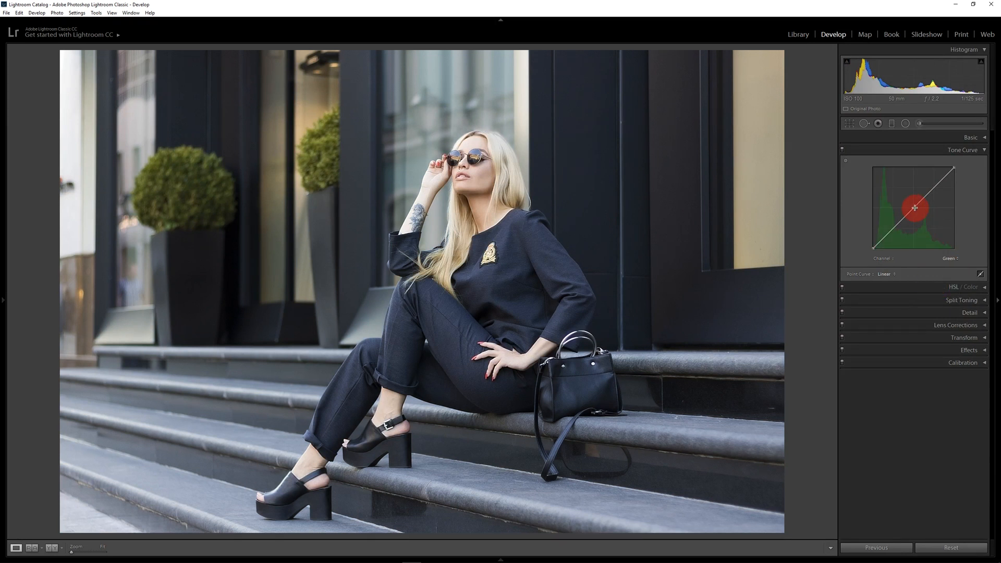
- Raise and lower the Green curve's midpoint to tint the photo green and magenta, and reset the curve to Linear
left_click_drag(914, 208, 904, 197)
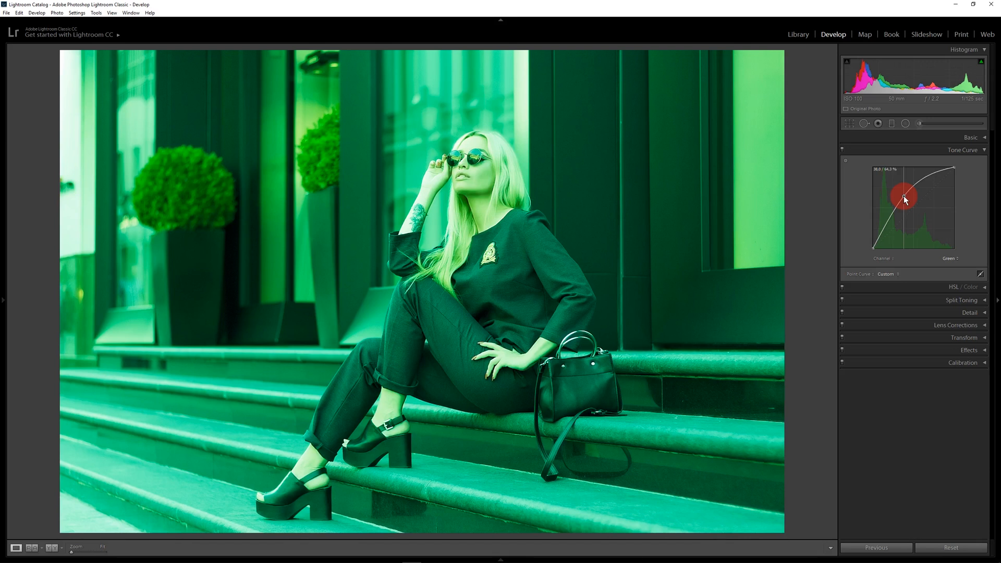
left_click_drag(903, 195, 925, 221)
left_click(887, 273)
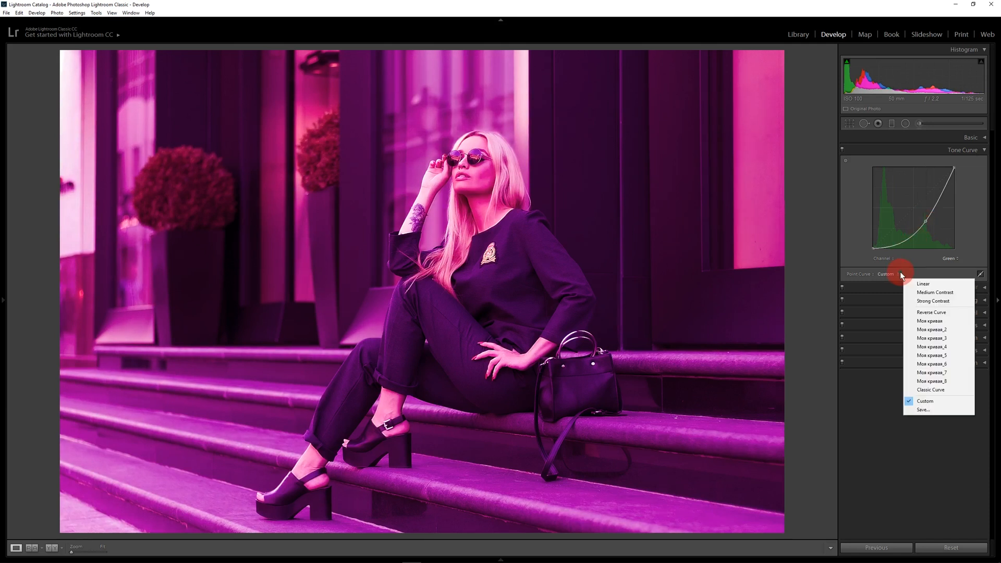
left_click(923, 278)
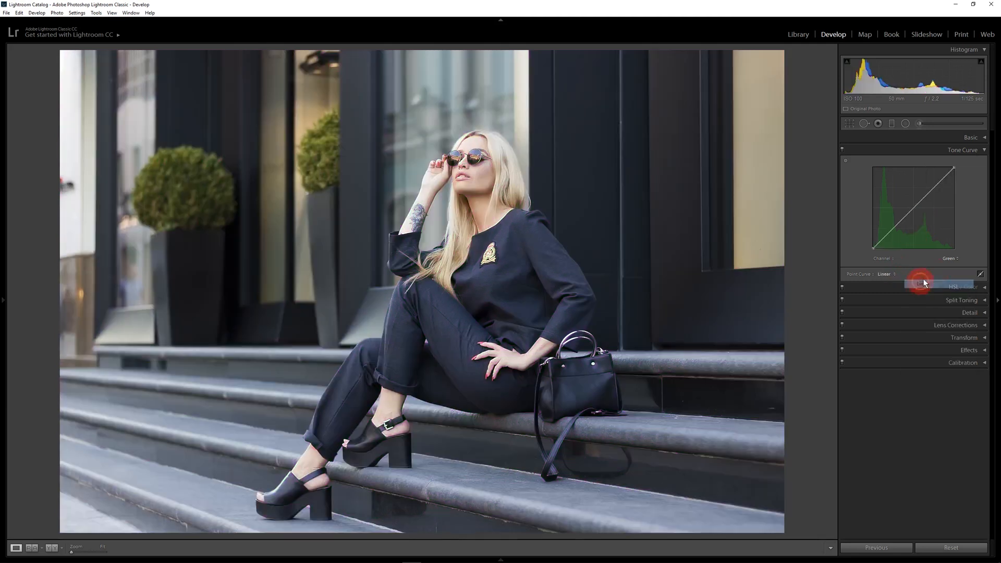
- Raise and lower the Blue channel's midpoint to tint the photo blue and yellow, and reset the curve to Linear
left_click(957, 258)
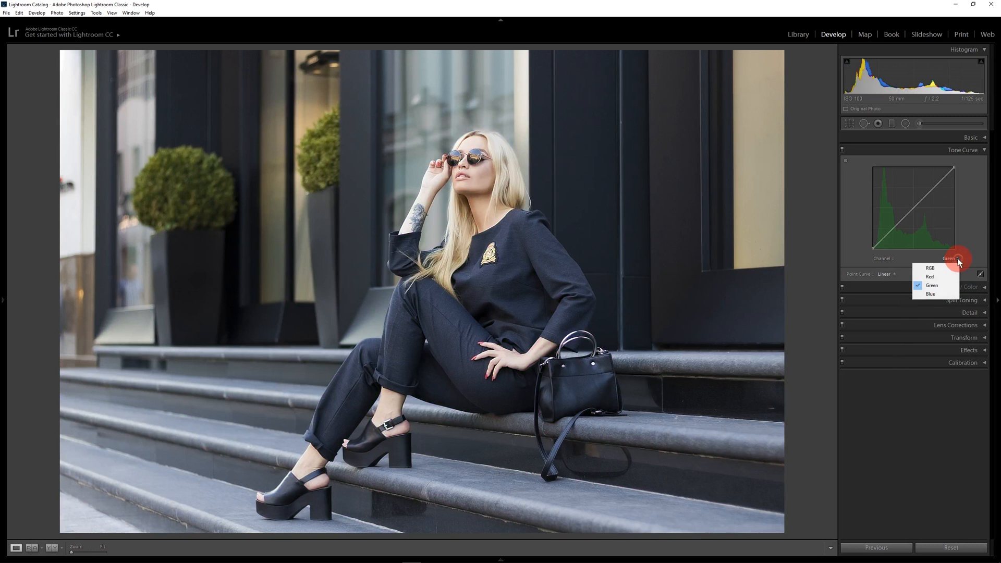
left_click(945, 296)
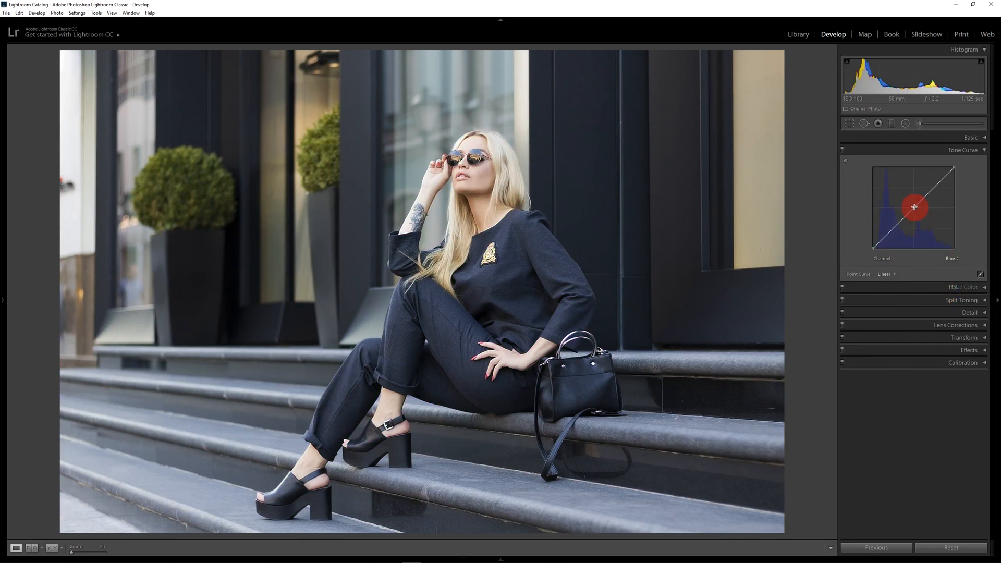
left_click_drag(913, 207, 900, 200)
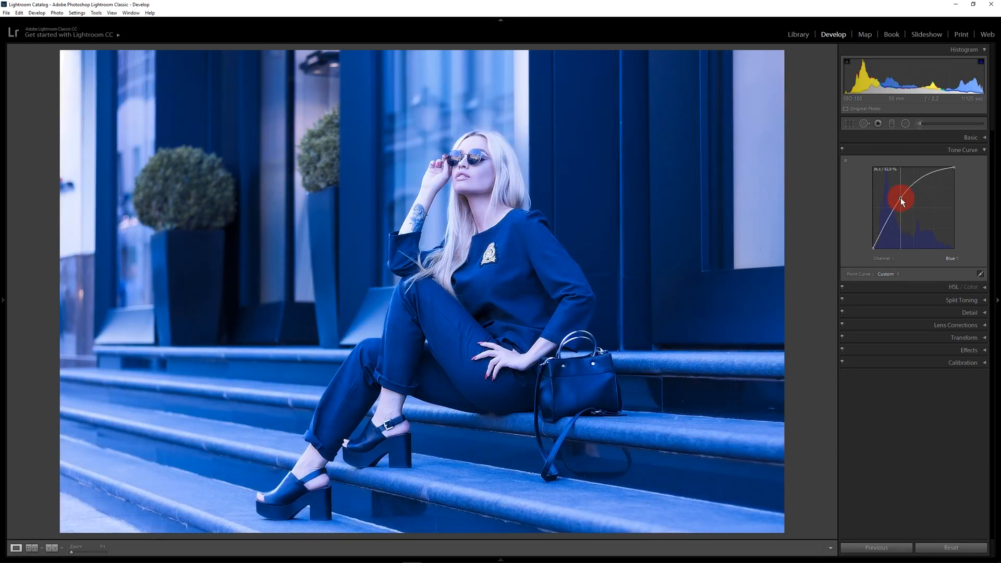
left_click_drag(899, 198, 924, 221)
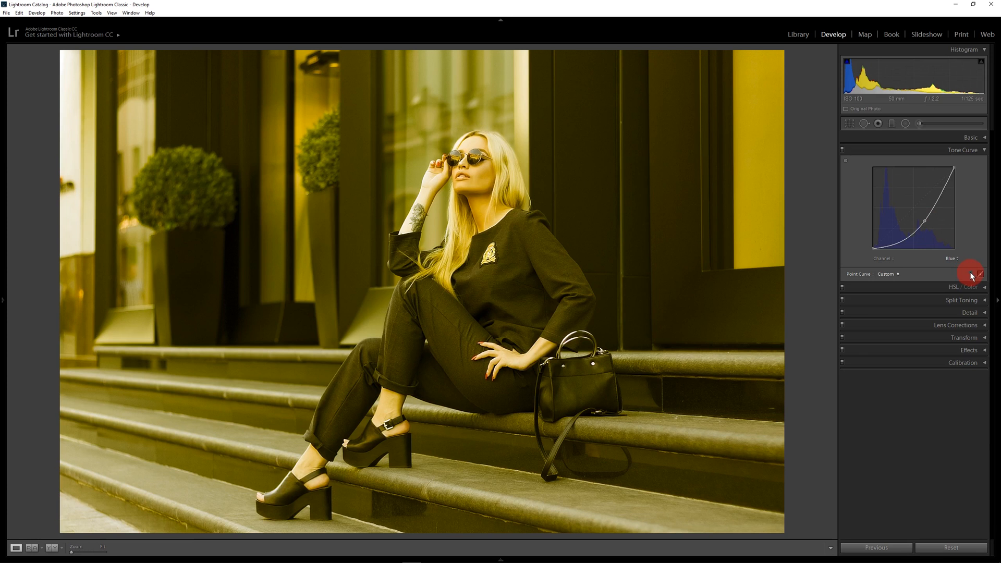
left_click(897, 274)
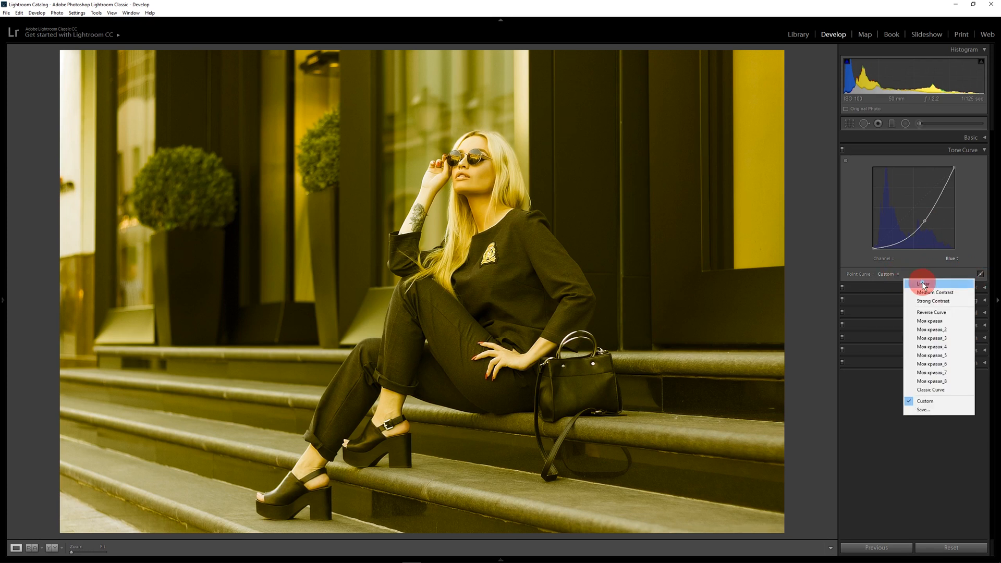
left_click(921, 282)
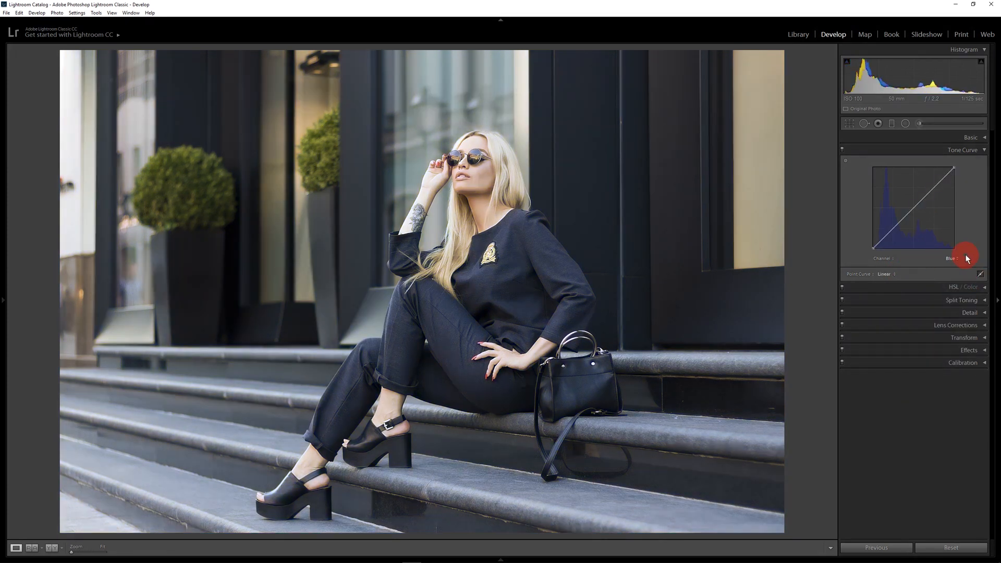
- Lift the Blue curve's black point with an anchor point in the lower midtones, and compare the photo with the Tone Curve off and on
left_click_drag(872, 248, 873, 241)
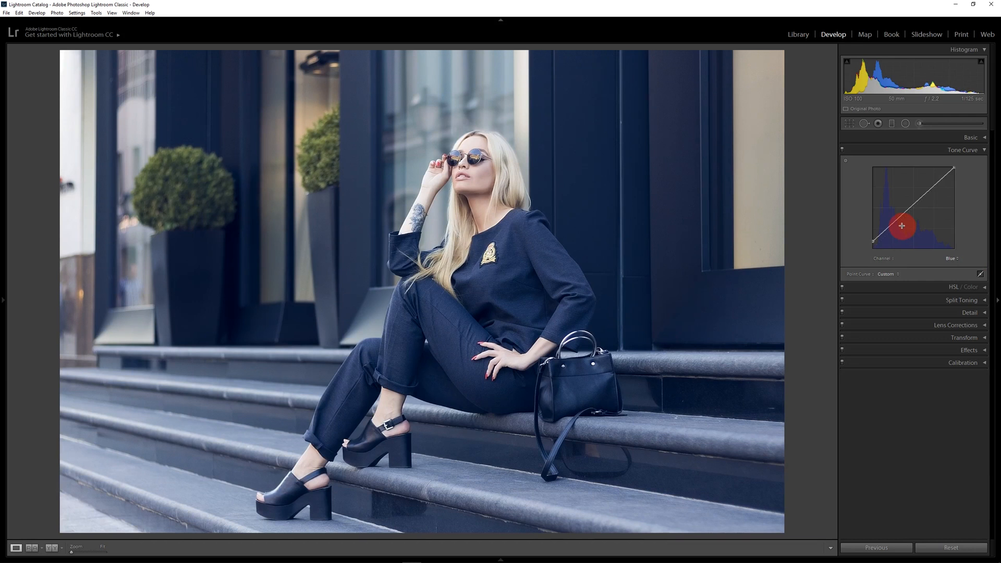
left_click_drag(902, 214, 870, 234)
left_click(873, 242)
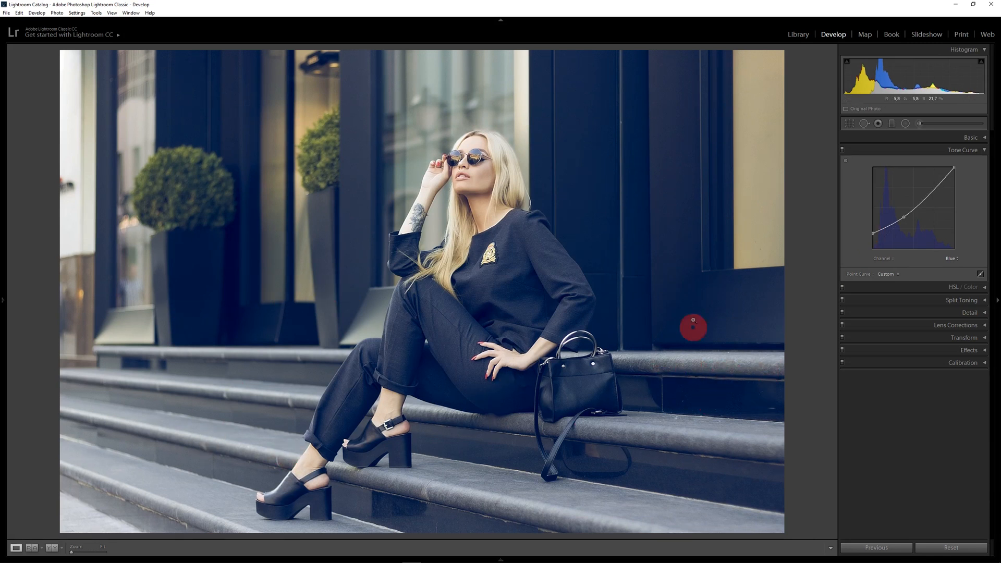
left_click(841, 150)
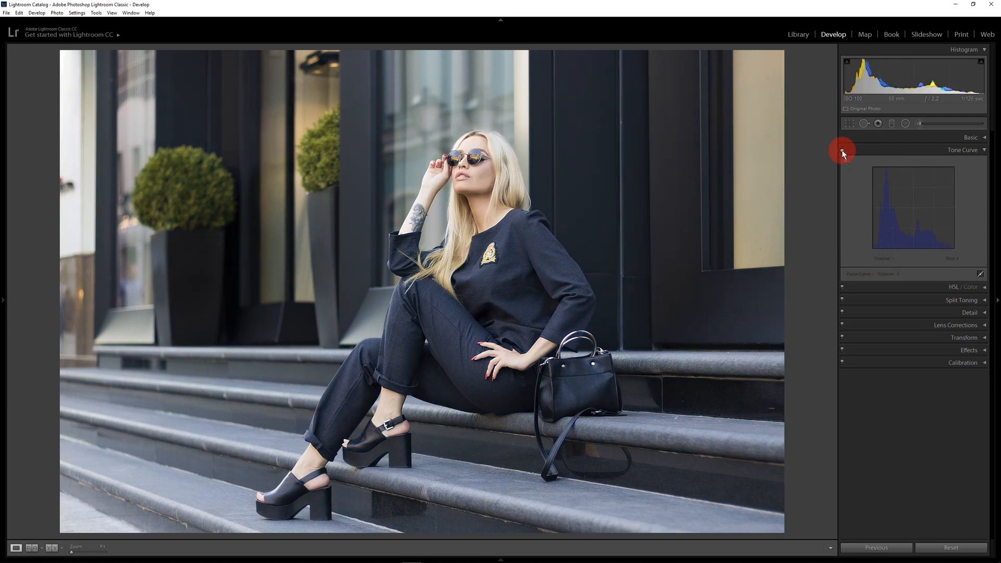
left_click(842, 151)
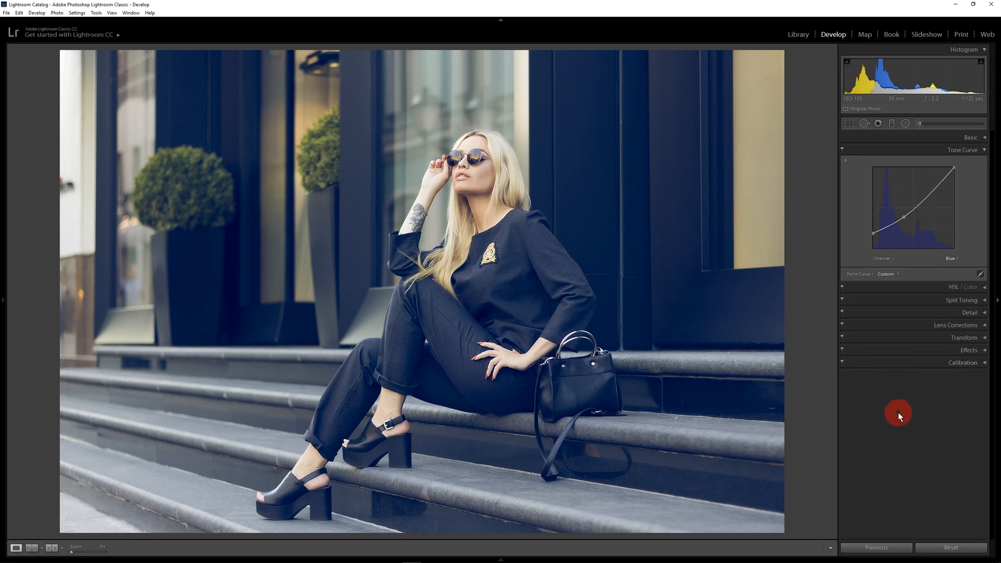
- Add a highlight point to the Blue curve, shift it down toward yellow and up toward blue, and reset the curve to Linear
left_click(933, 189)
left_click_drag(933, 189, 938, 191)
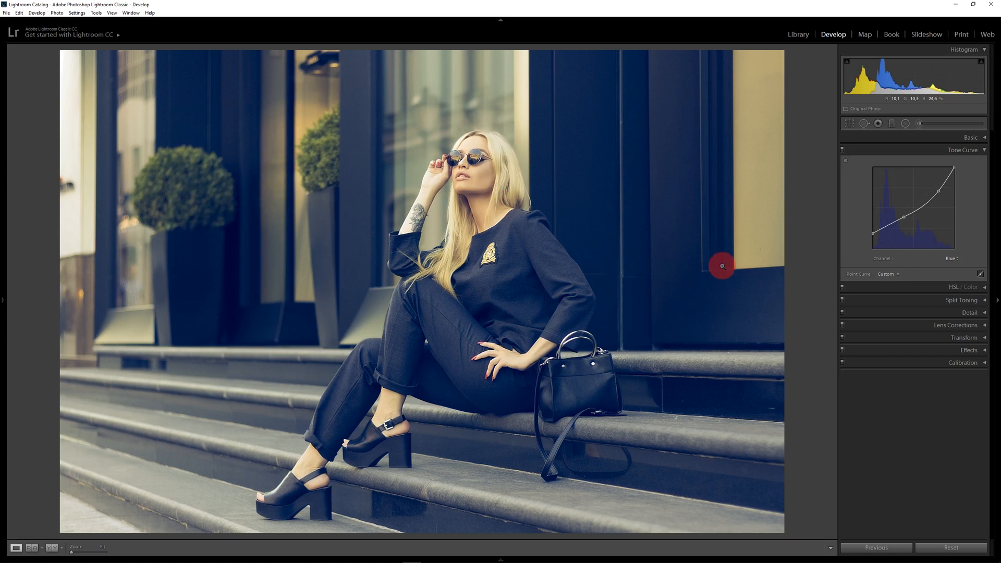
left_click_drag(938, 190, 935, 185)
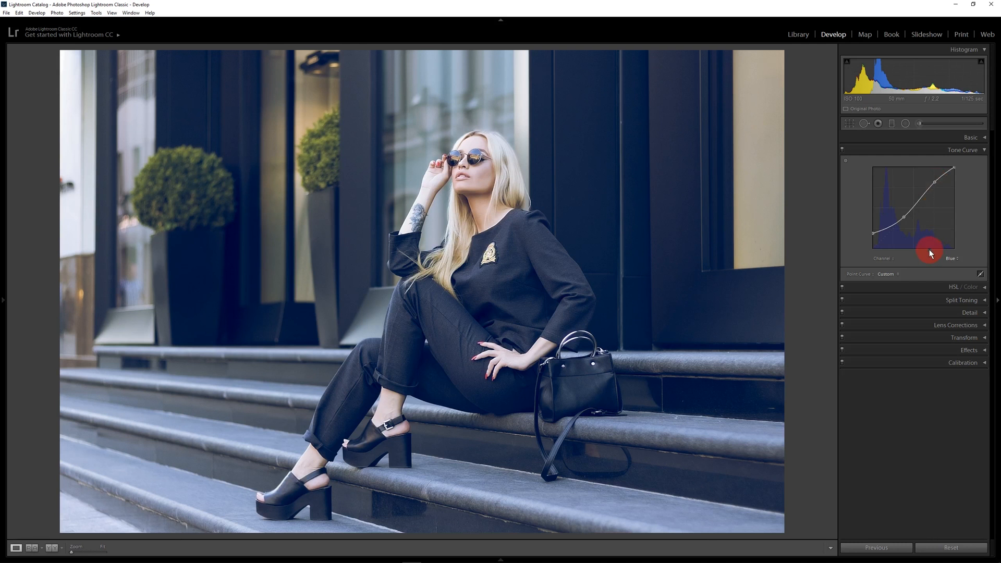
left_click(897, 274)
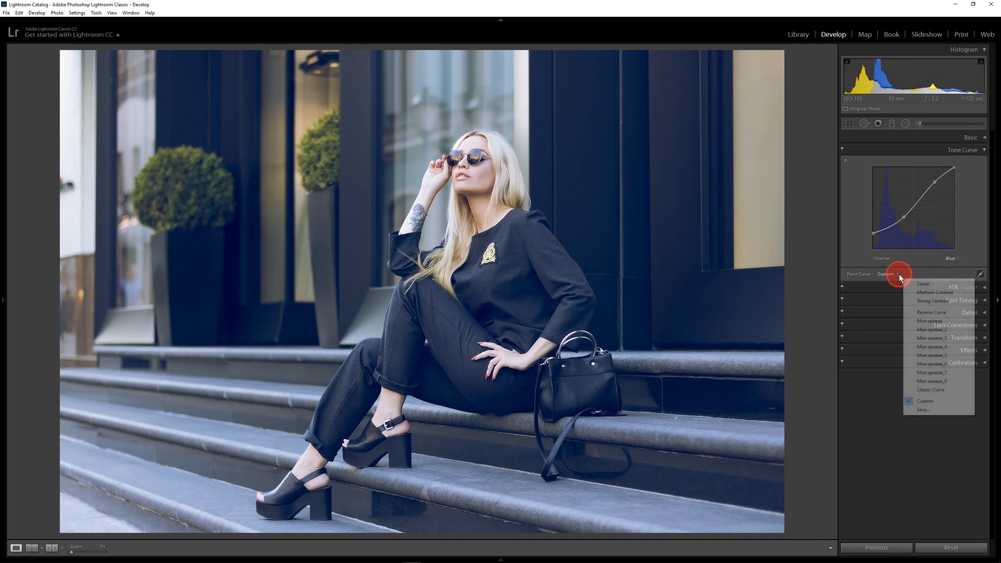
left_click(932, 288)
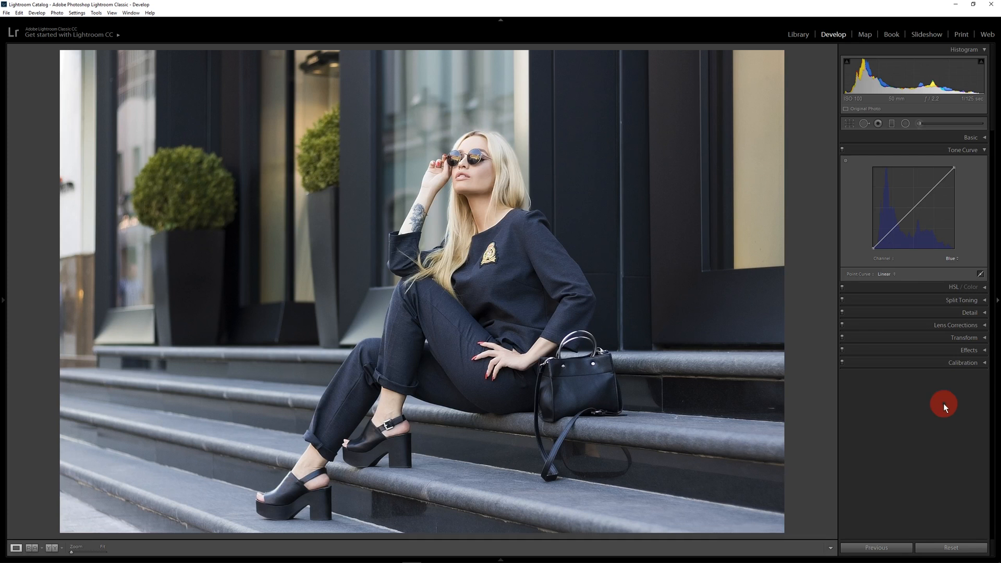
- Shape the Red channel into an S-curve with a raised highlight point and a shadow point lowered to about 28 / 22 %
left_click(958, 259)
left_click(945, 276)
left_click_drag(938, 189, 933, 185)
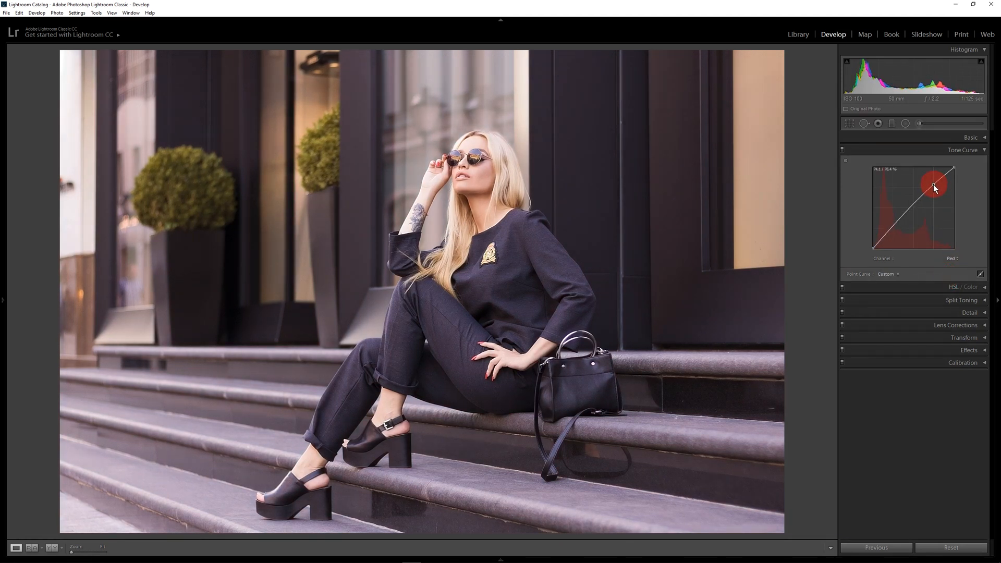
left_click_drag(903, 227, 896, 230)
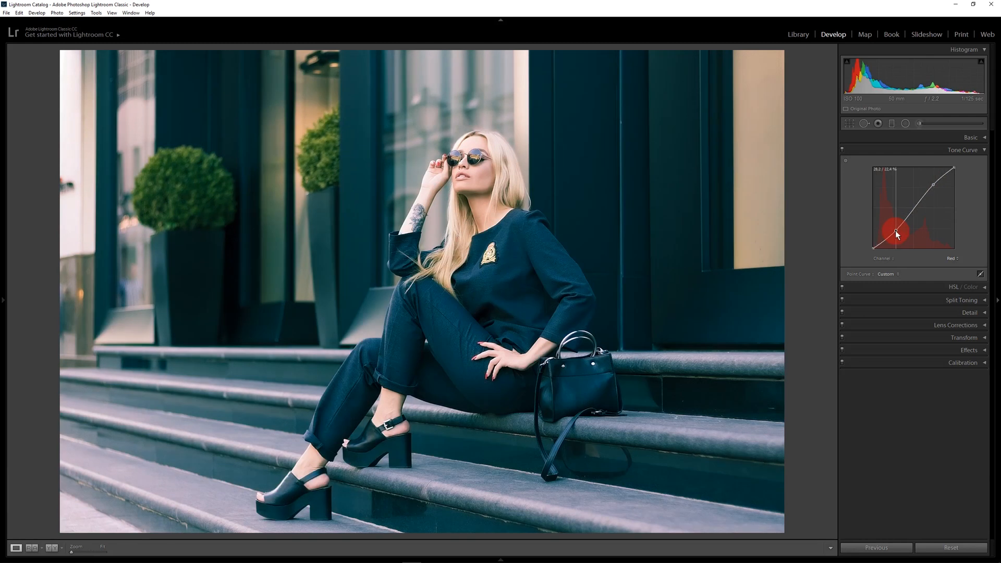
- Shape the Green channel into a matching S-curve by raising a highlight point and lowering a shadow point
left_click(958, 259)
left_click(931, 285)
left_click_drag(933, 187, 933, 183)
left_click_drag(894, 227, 894, 233)
- Give the Blue channel the same S-curve with a slightly raised highlight point and a lowered shadow point
left_click(958, 261)
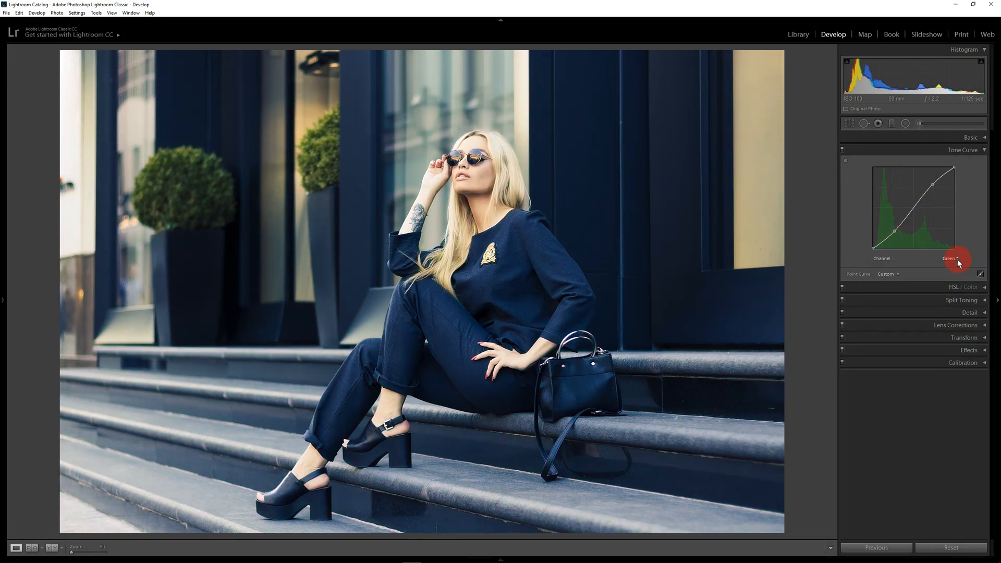
left_click(938, 293)
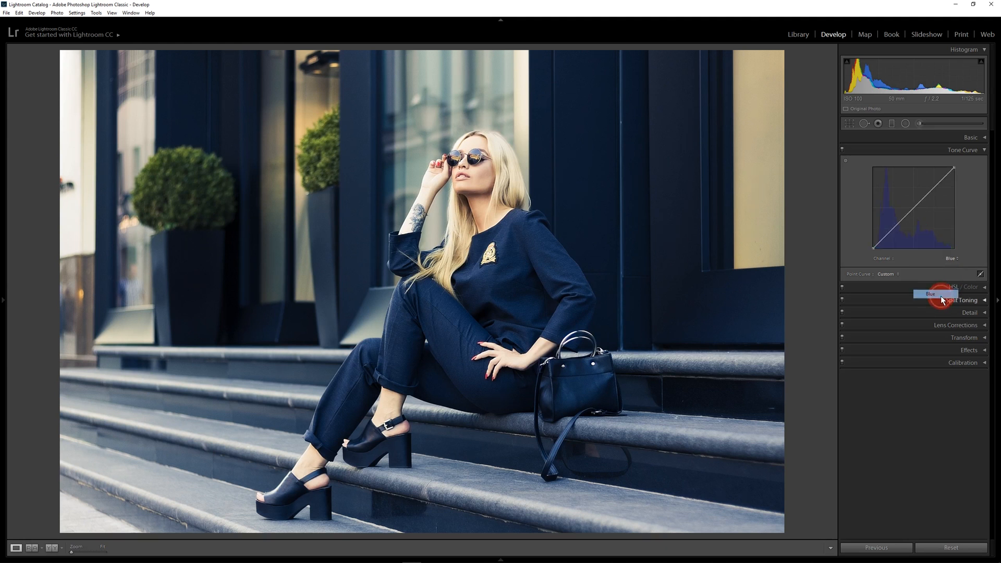
left_click_drag(934, 188, 932, 185)
left_click_drag(895, 227, 894, 231)
- Toggle the Tone Curve adjustments off and on to compare the effect of the three channel S-curves
left_click(840, 151)
left_click(840, 151)
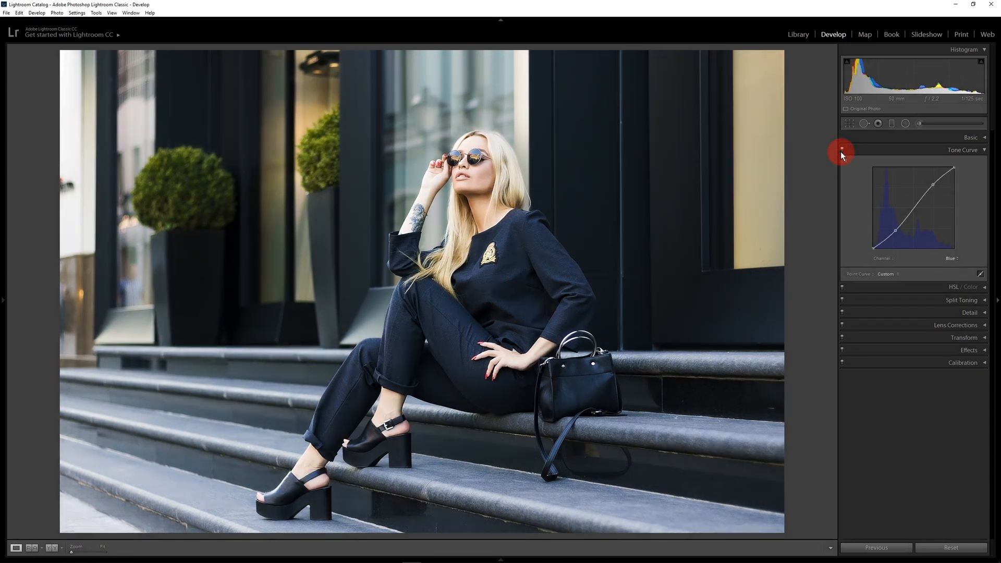
left_click(840, 151)
left_click(840, 151)
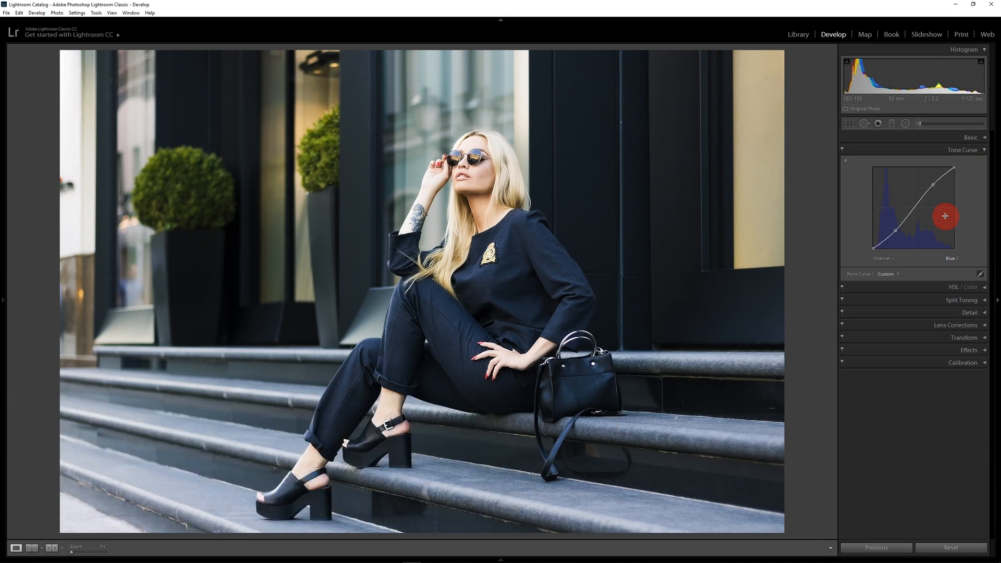
- Add a faded look on the RGB curve by lifting the black point, anchoring shadows and highlights, and lowering the white point to about 95 %
left_click(957, 259)
left_click(943, 267)
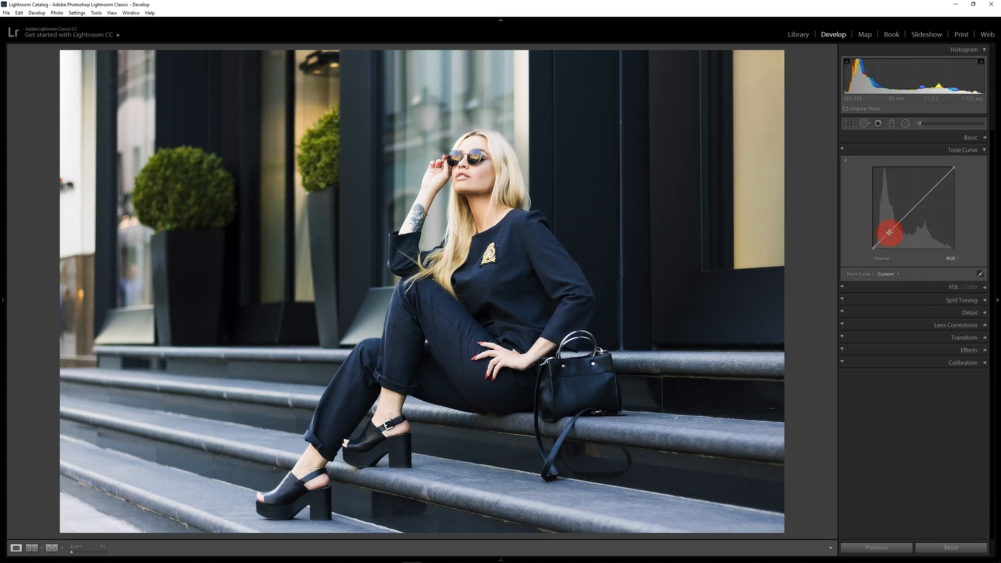
left_click_drag(873, 247, 892, 228)
left_click_drag(935, 186, 955, 171)
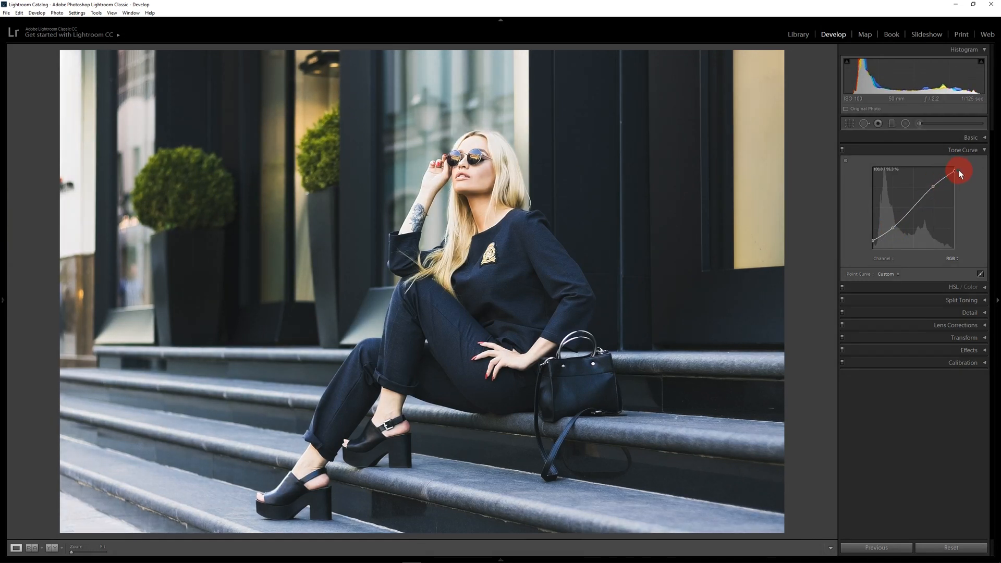
- Toggle the Tone Curve off and on repeatedly to compare the faded, contrasty photo with the original
left_click(842, 150)
left_click(842, 150)
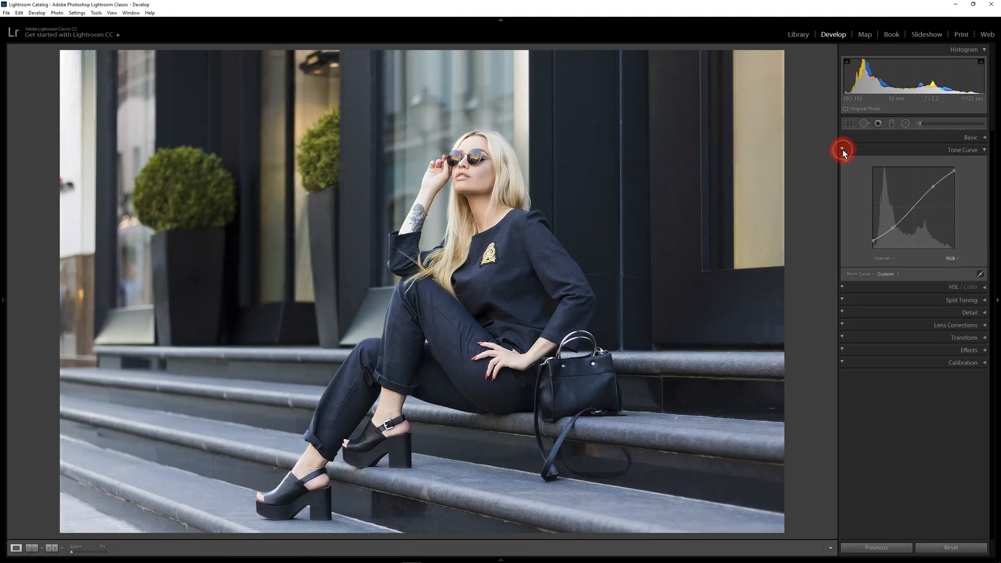
left_click(842, 150)
left_click(842, 150)
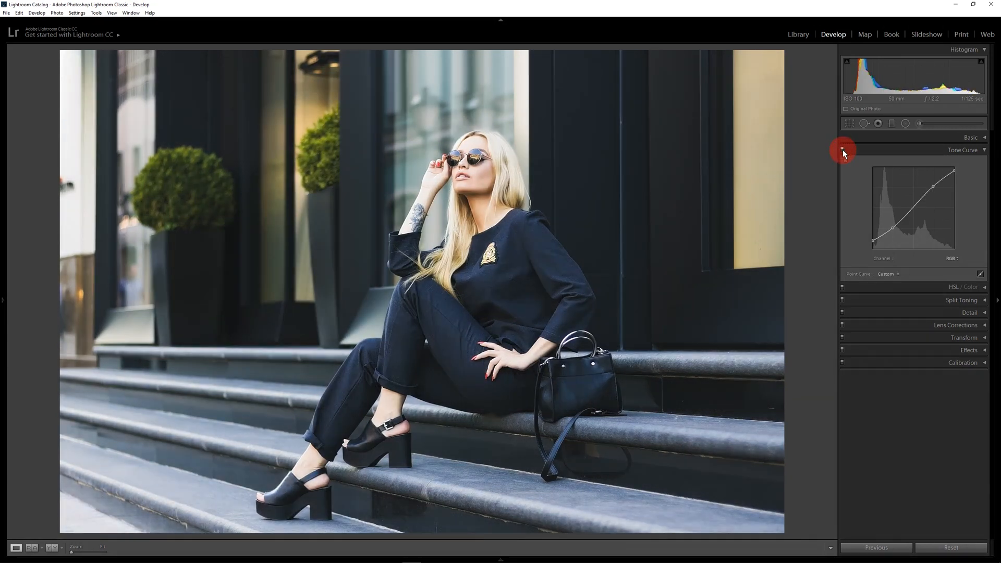
left_click(842, 149)
left_click(843, 149)
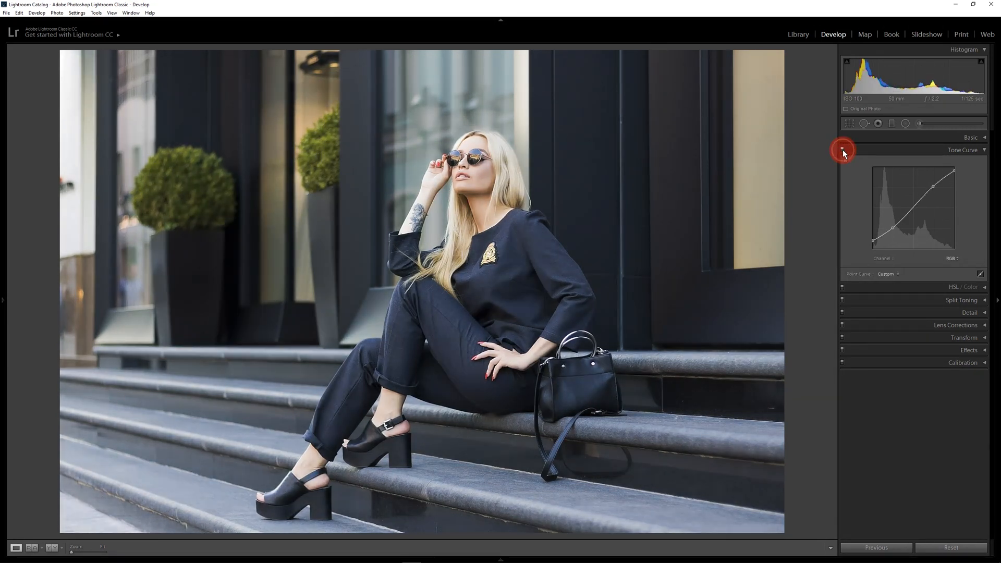
- In the Basic adjustments, raise Blacks to about +74 and lower Highlights to about -34
left_click(984, 137)
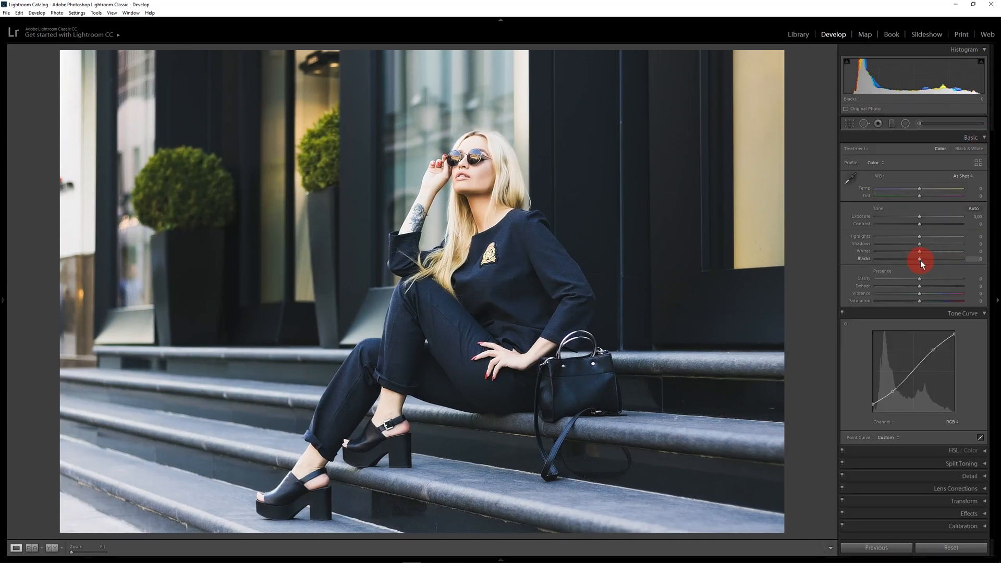
left_click_drag(918, 257, 950, 255)
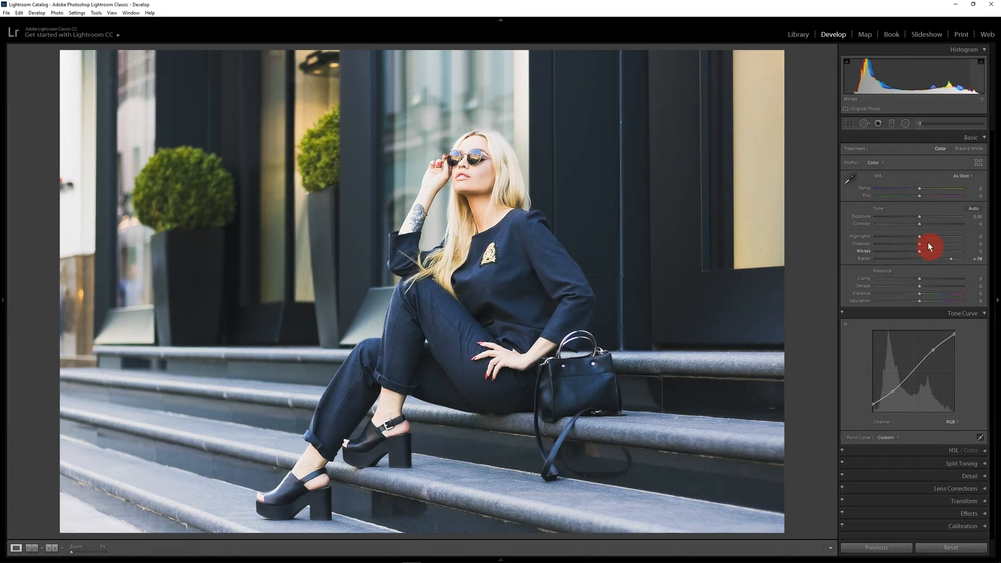
left_click_drag(919, 238, 905, 237)
- Toggle the Tone Curve off and on to compare its effect on the photo with the Basic adjustments applied
left_click(846, 324)
left_click(842, 313)
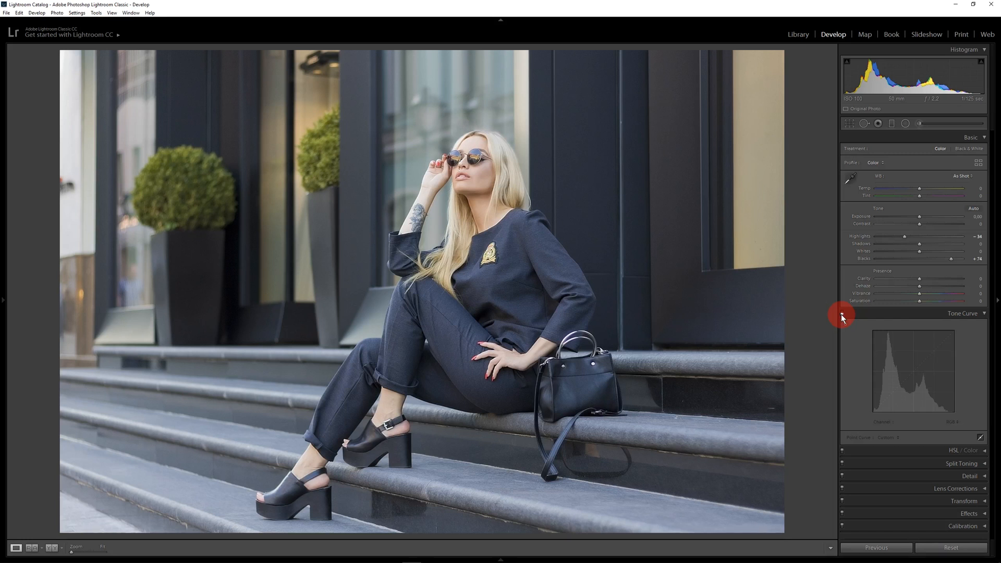
left_click(841, 313)
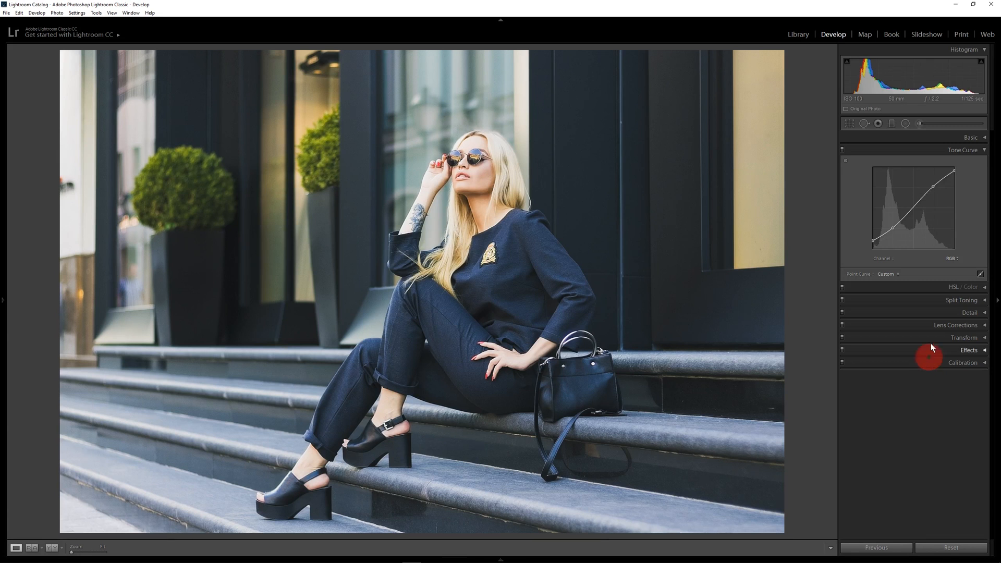
- Save the custom point curve as a preset named test in the Curves folder
left_click(895, 274)
left_click(916, 402)
left_click_drag(620, 188, 647, 129)
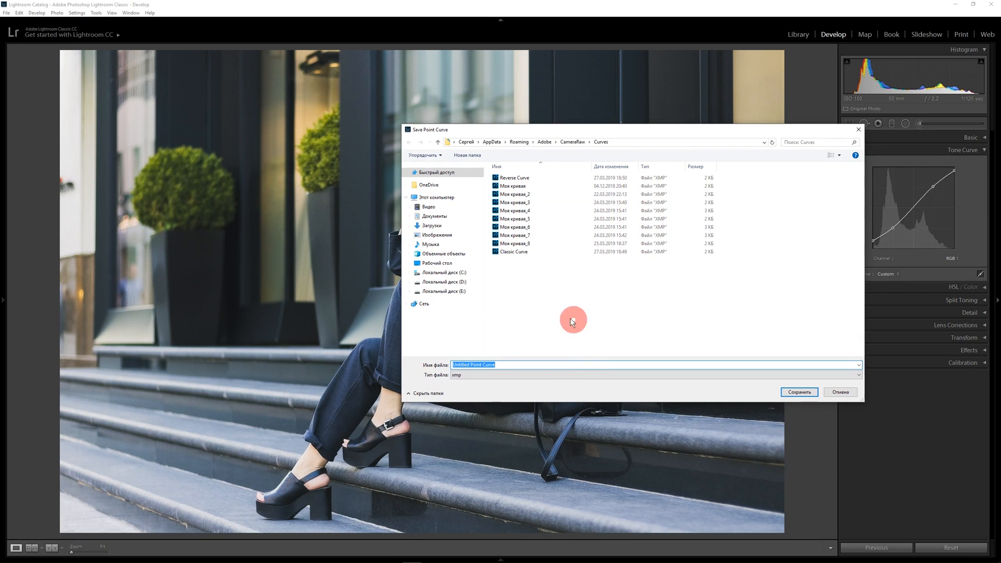
type("test")
left_click(814, 394)
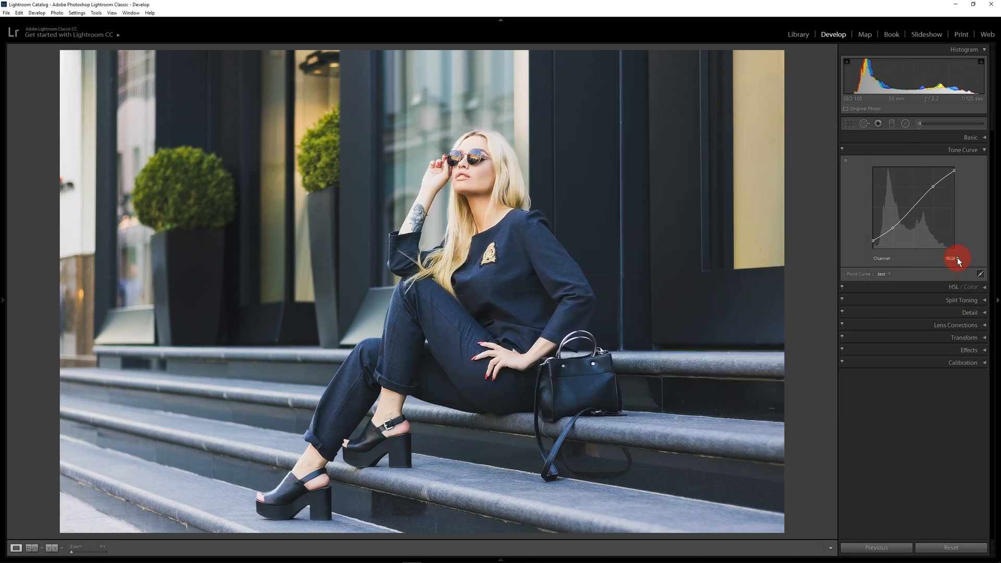
- Examine the Red, Green and Blue channel curves one after another, and check the list of saved point curve presets
left_click(957, 258)
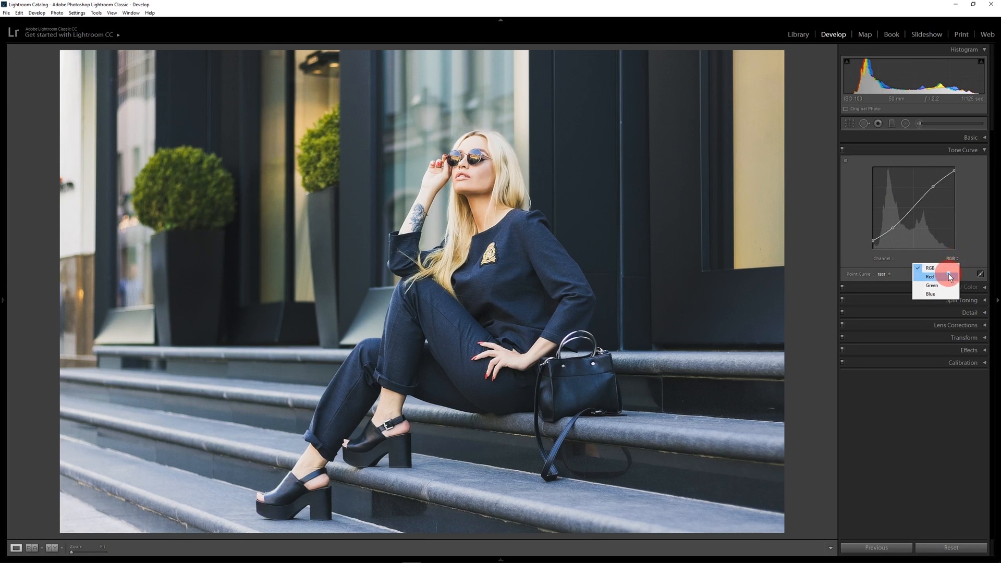
left_click(947, 276)
left_click(956, 258)
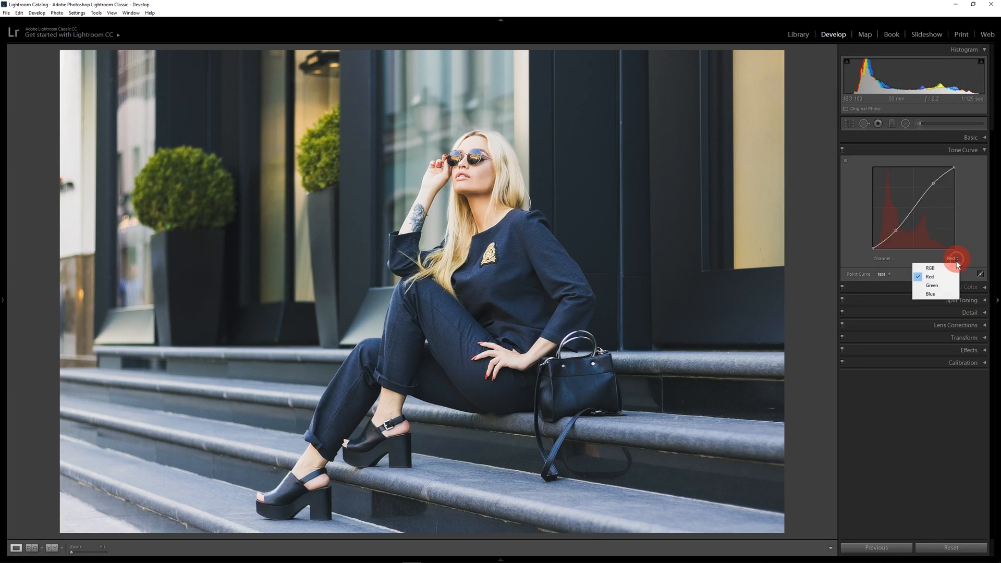
left_click(943, 286)
left_click(955, 258)
left_click(933, 294)
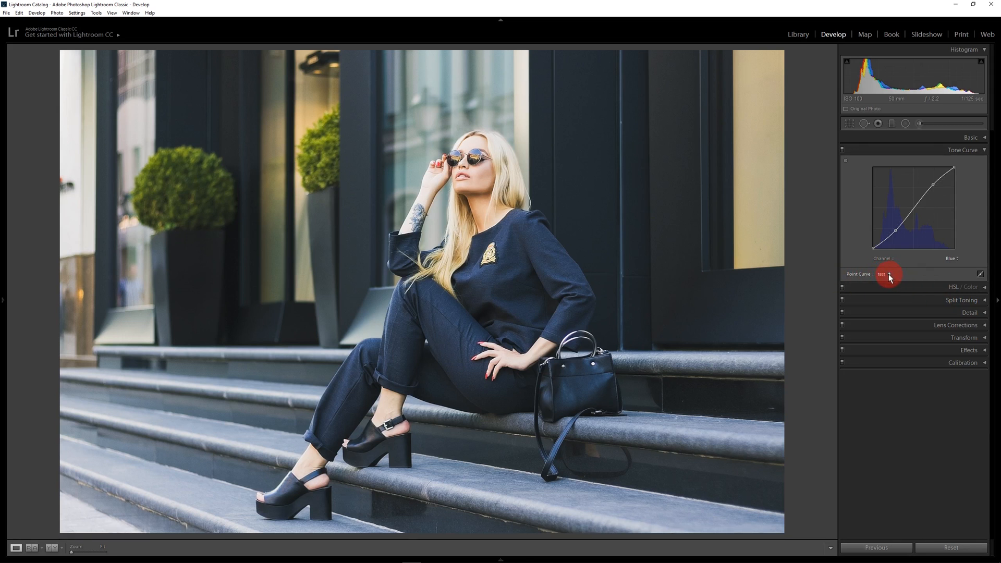
left_click(887, 274)
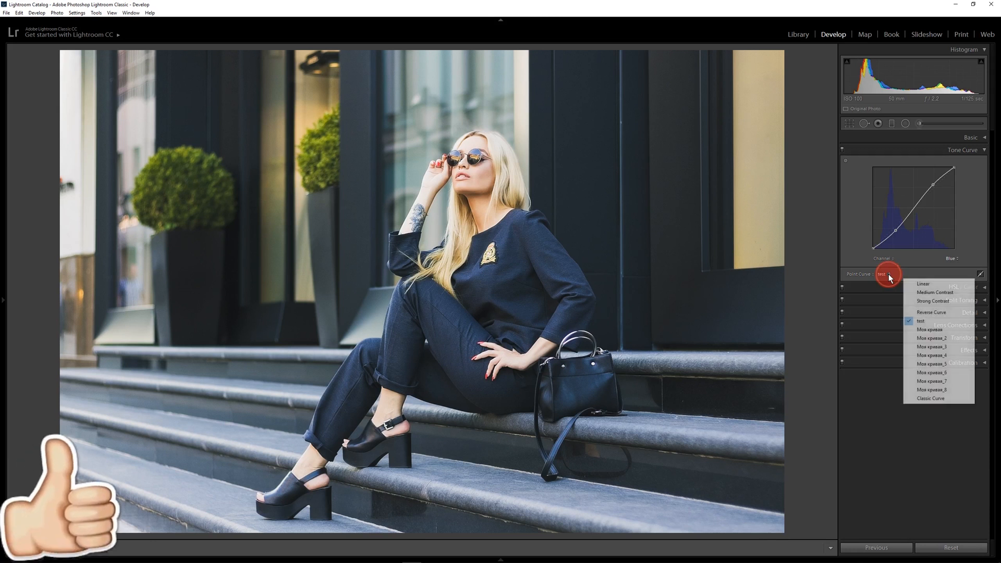
left_click(920, 274)
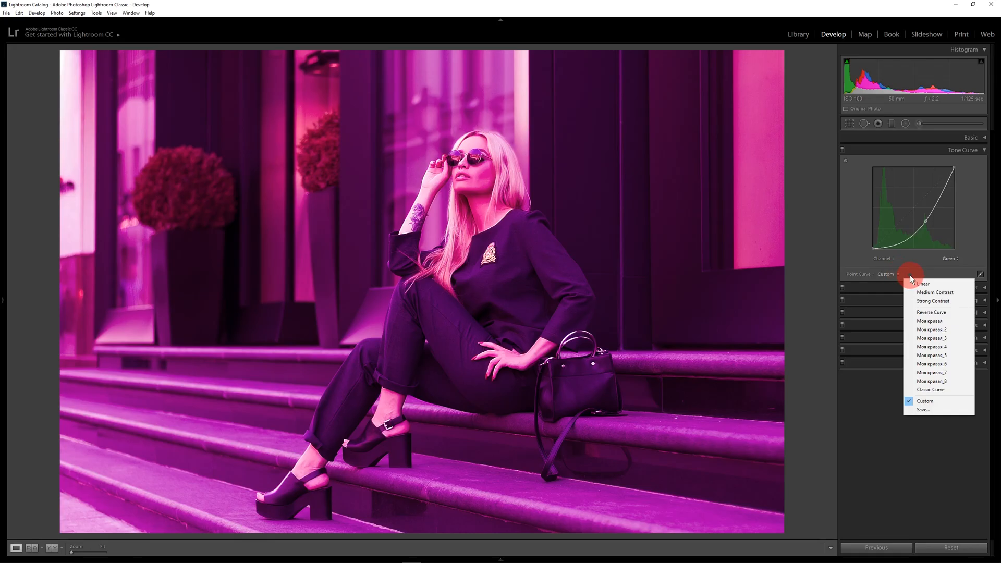
- Pull the Green channel's midtones down for a magenta cast, and reset the point curve to Linear
left_click(909, 274)
left_click(957, 258)
left_click(942, 286)
mouse_move(914, 221)
left_mouse_down()
mouse_move(900, 198)
mouse_move(923, 220)
left_mouse_up()
left_click(897, 275)
left_click(916, 283)
- Build a faded contrast curve on the RGB channel with a raised black point, shadow and highlight anchors, and the white point at about 95 %
left_click(958, 258)
left_click(959, 263)
left_click_drag(873, 249, 892, 228)
left_click_drag(934, 191, 956, 172)
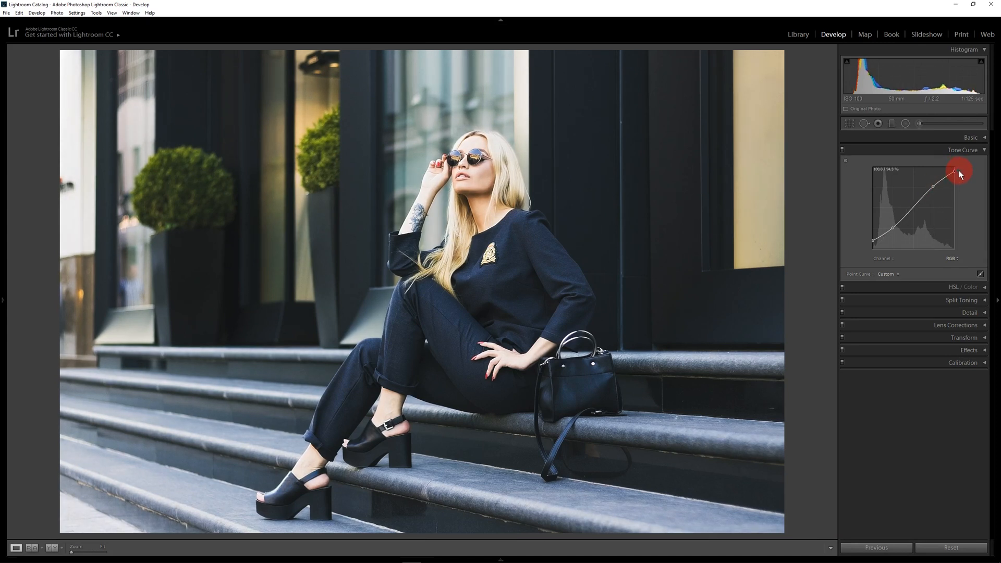